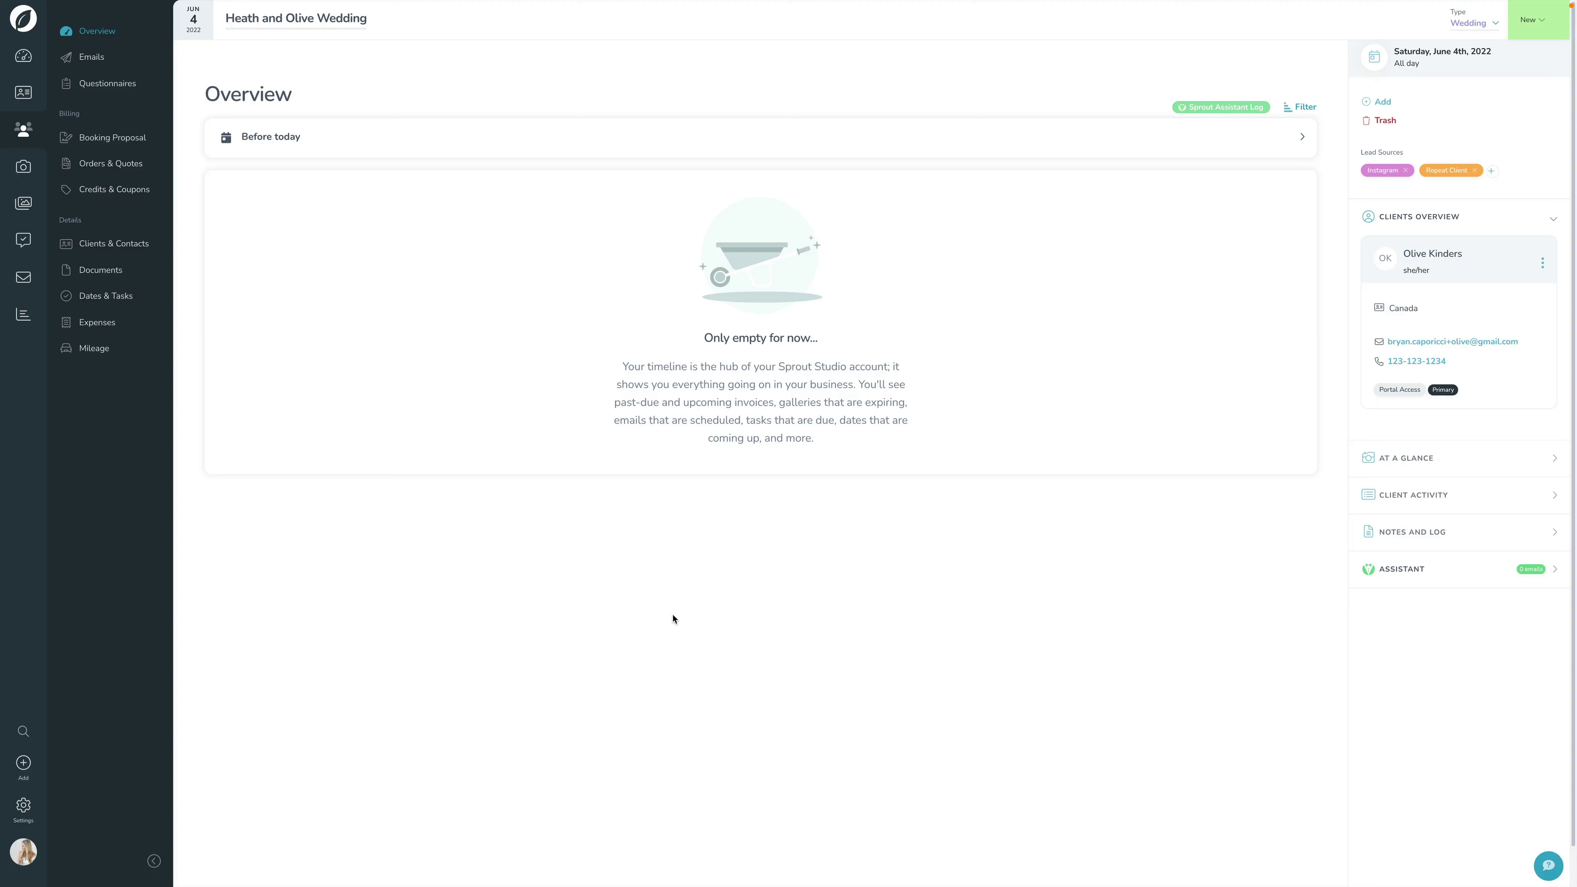
# Step: Start a new email to the Primary Client and browse the + Add Recipient and Search options
pyautogui.click(1375, 108)
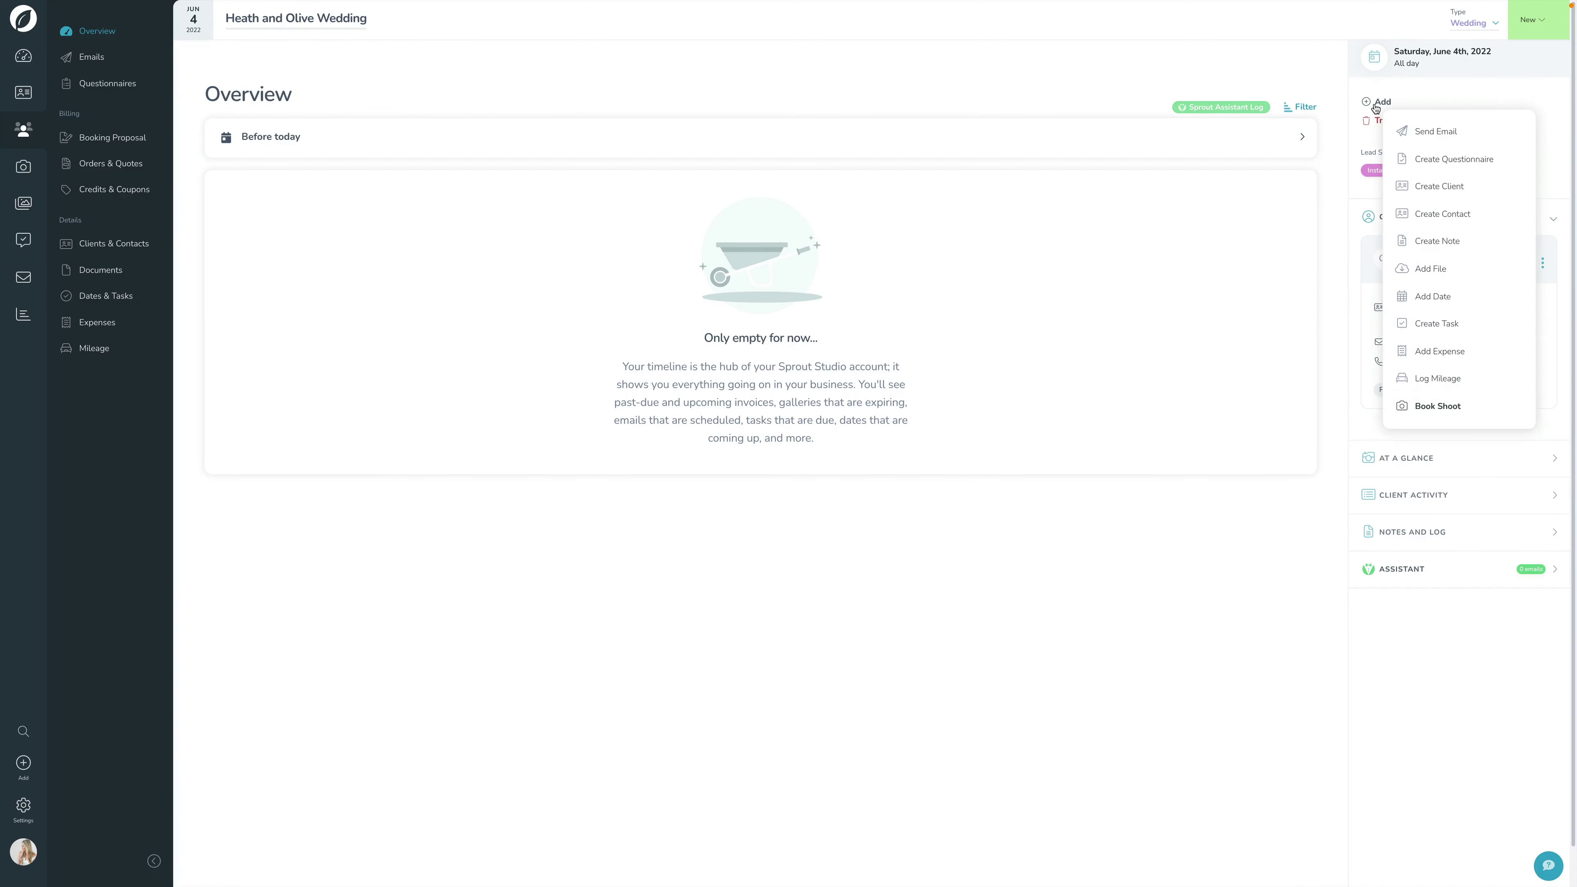
pyautogui.click(1439, 141)
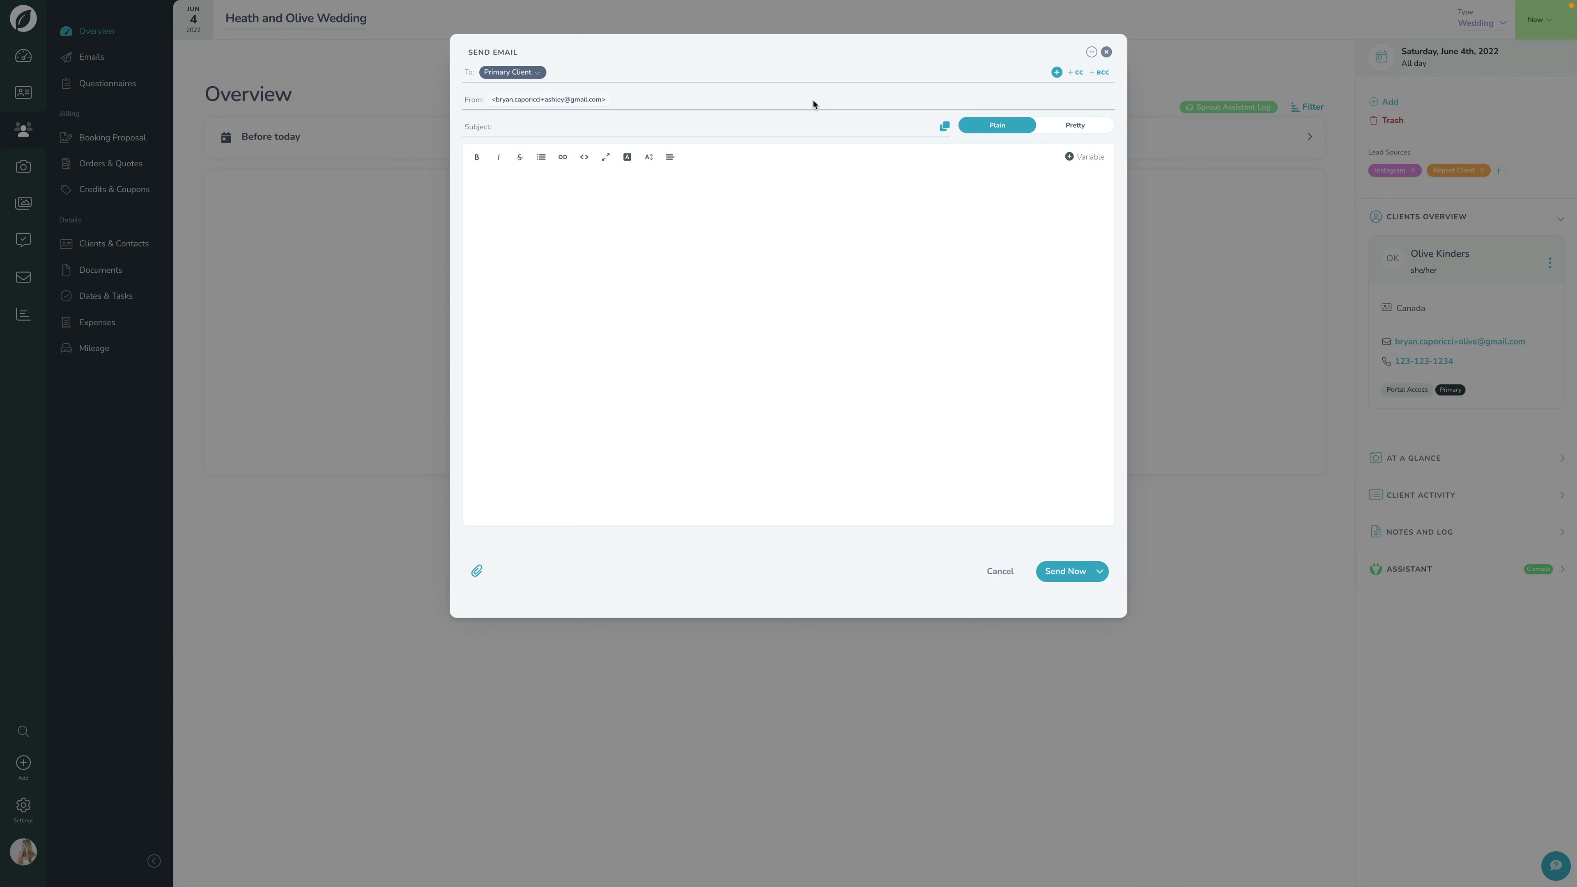
pyautogui.click(1058, 73)
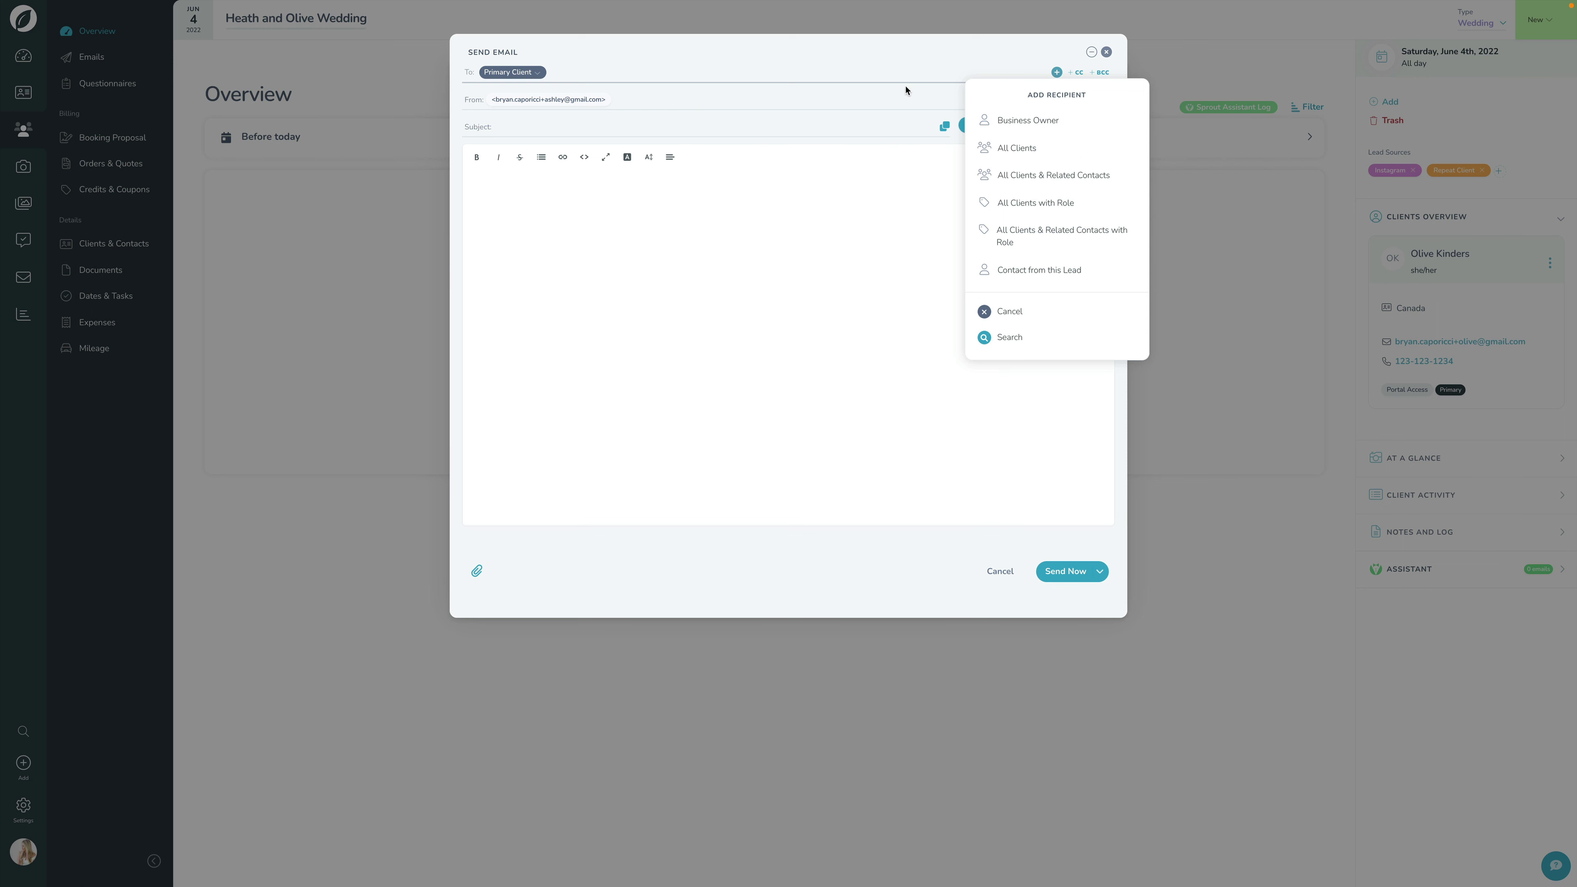
pyautogui.click(1012, 337)
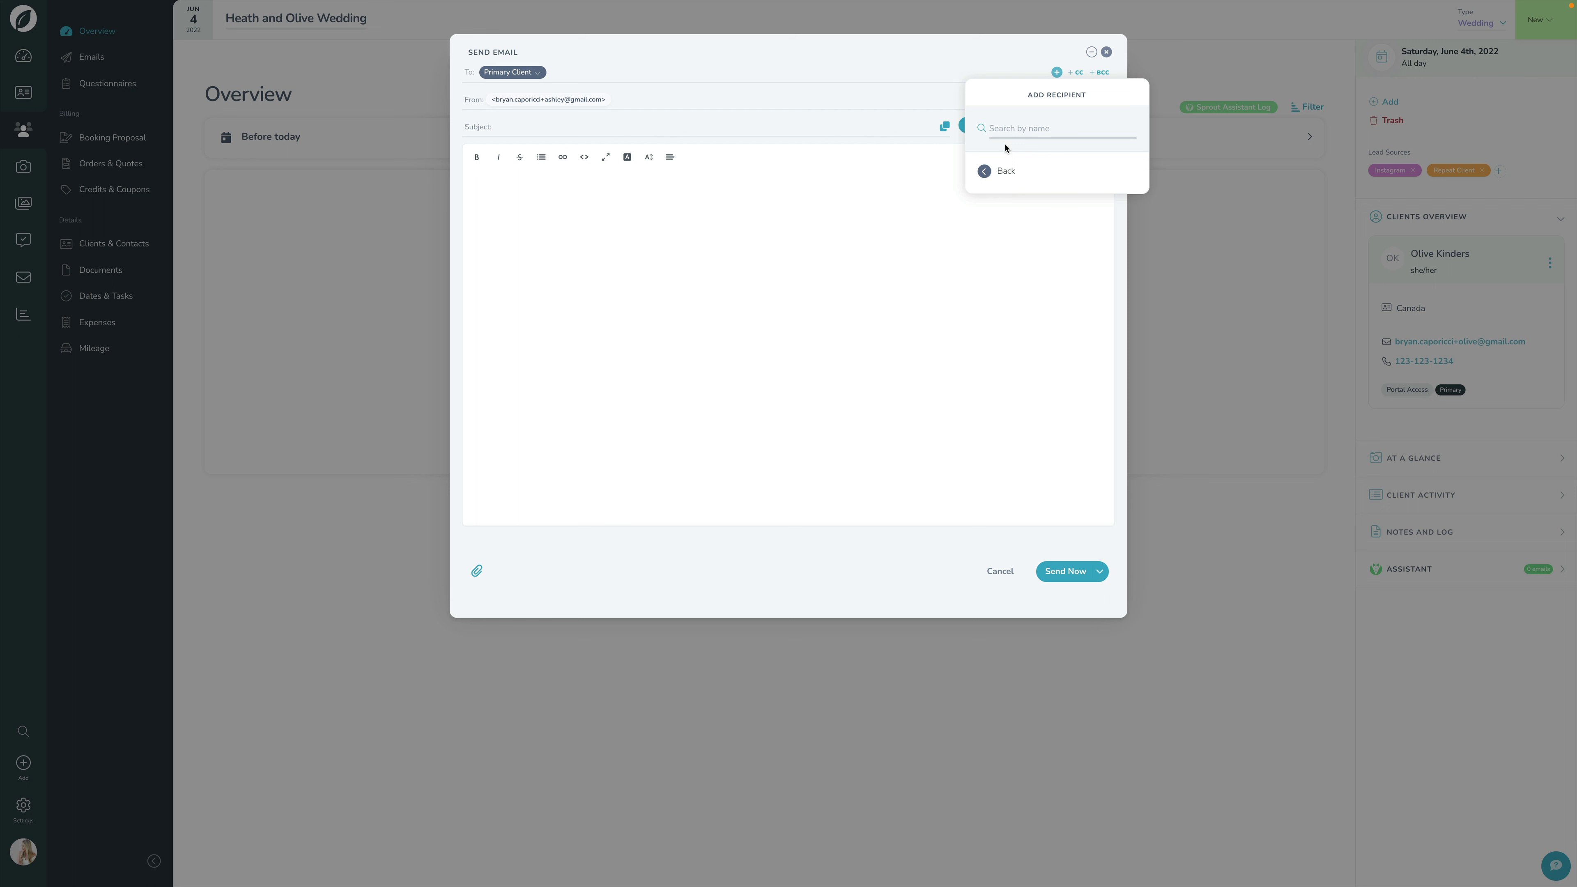
pyautogui.click(1001, 235)
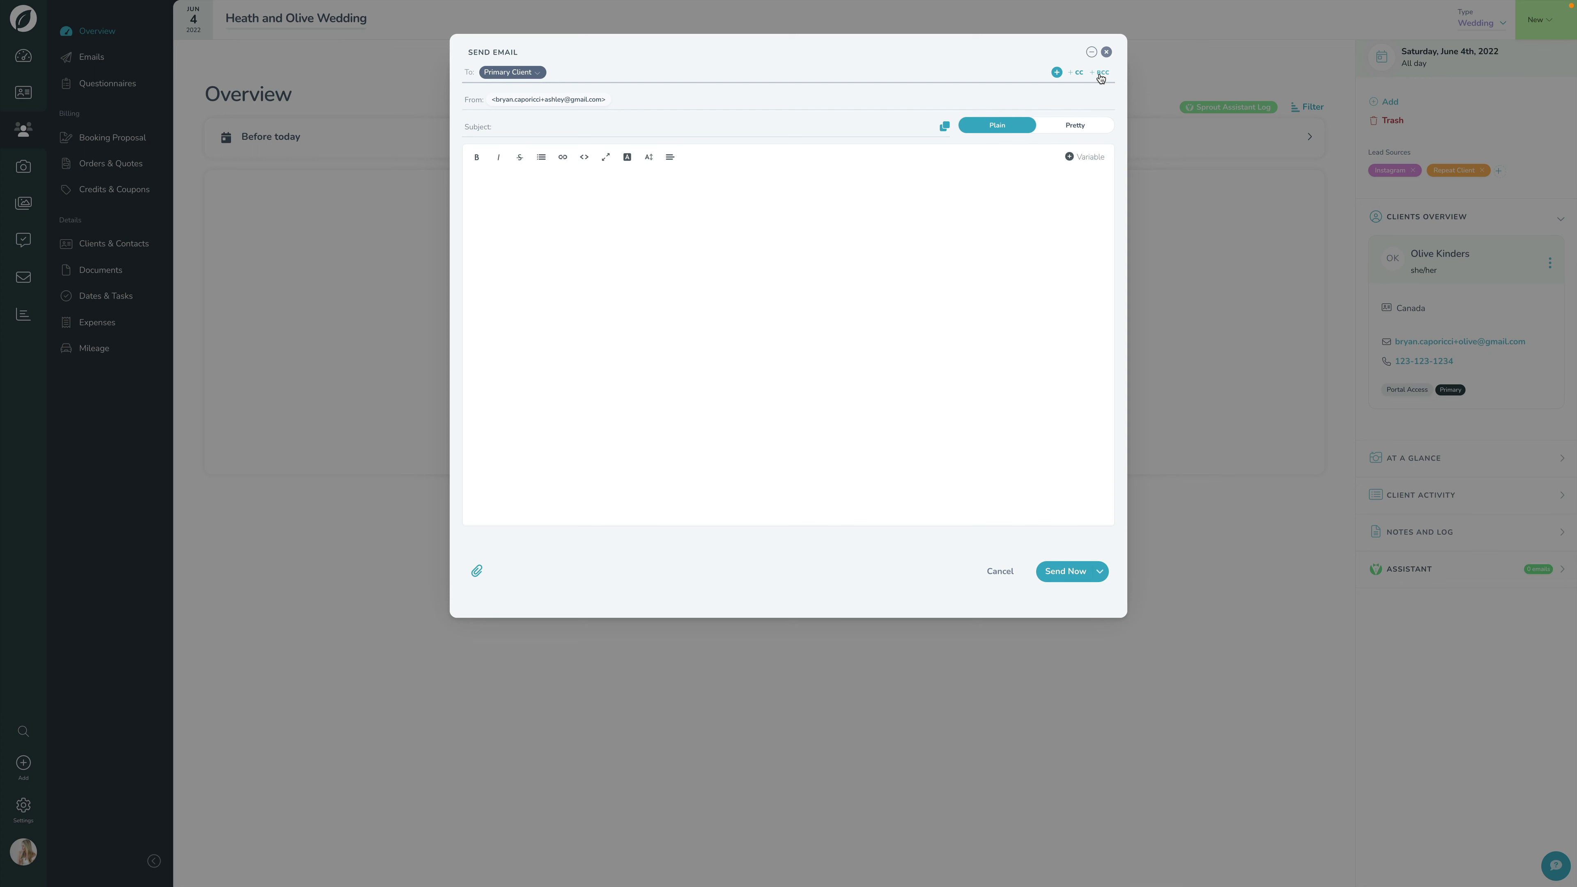
# Step: Add Cc and Bcc lines to the email and view the Cc recipient options
pyautogui.click(1078, 72)
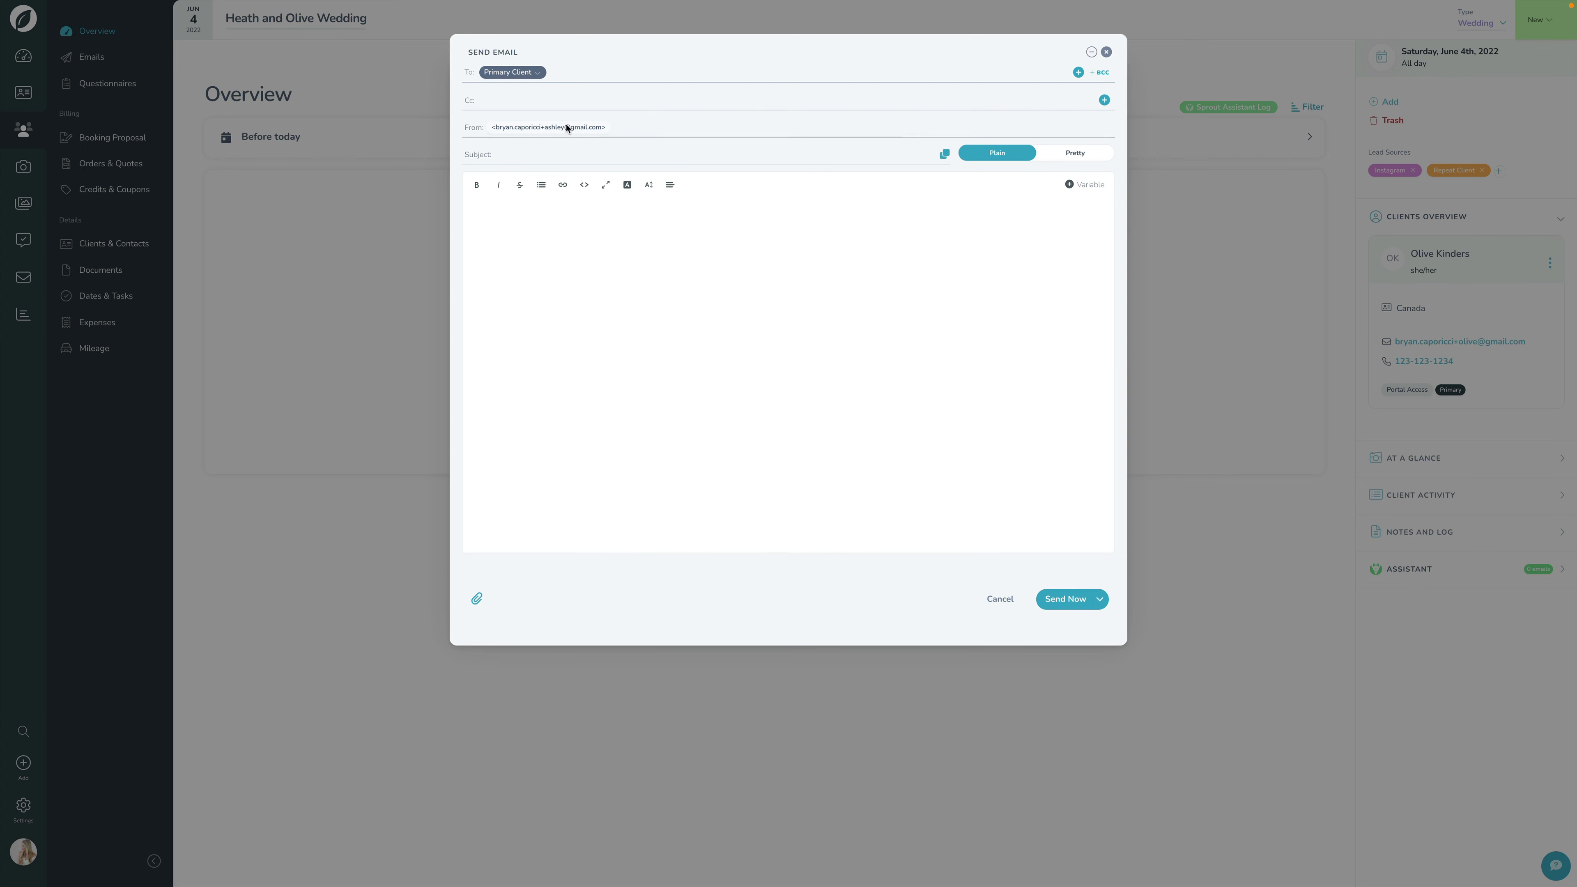
pyautogui.click(1102, 71)
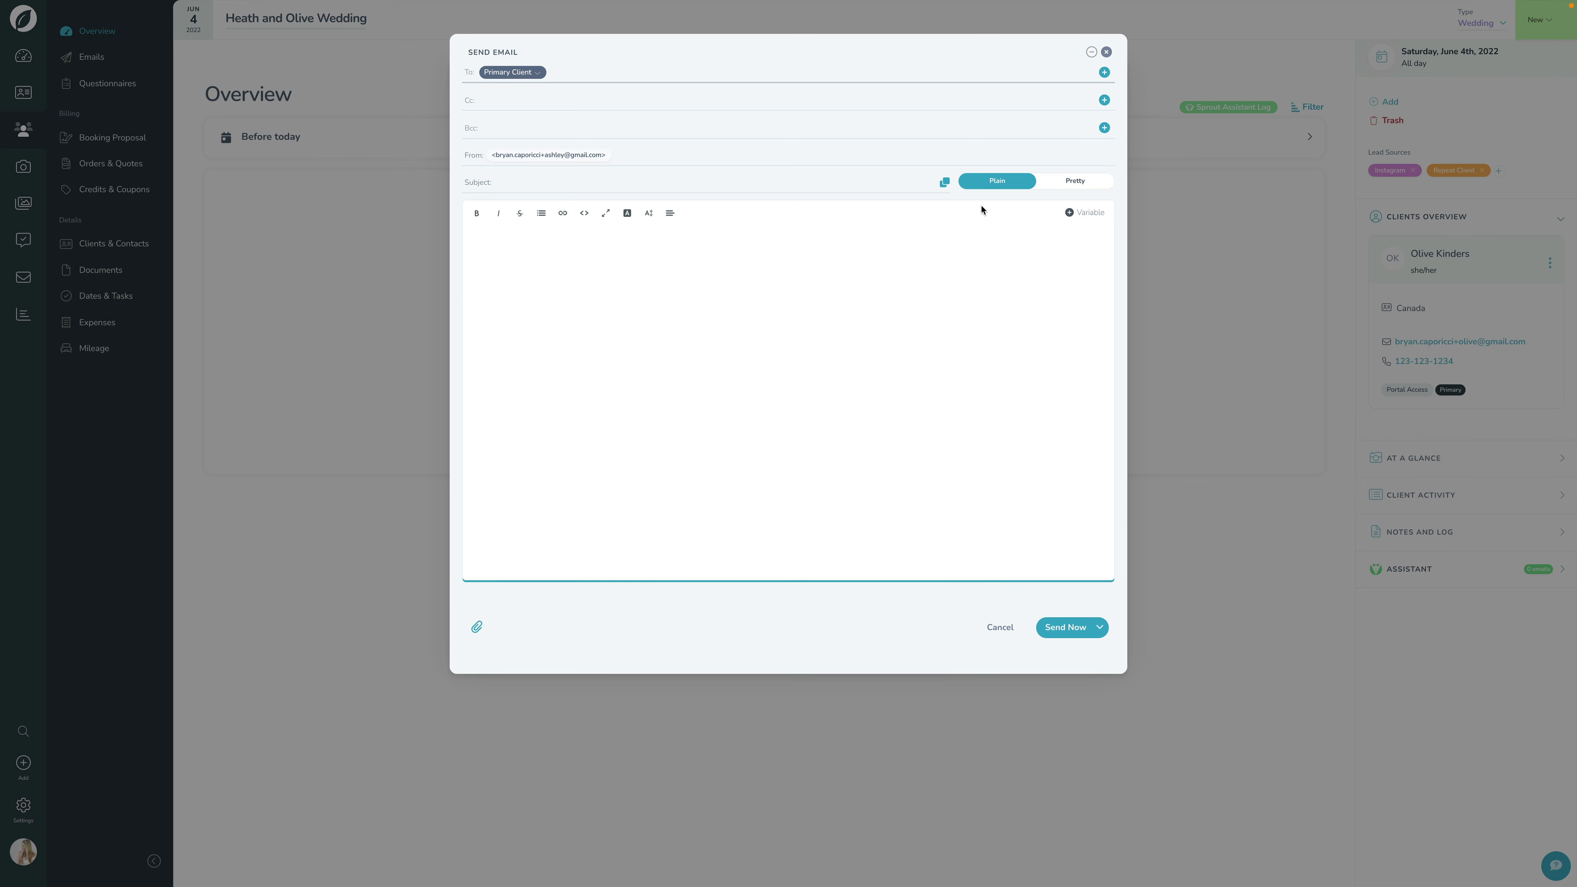
pyautogui.click(1104, 101)
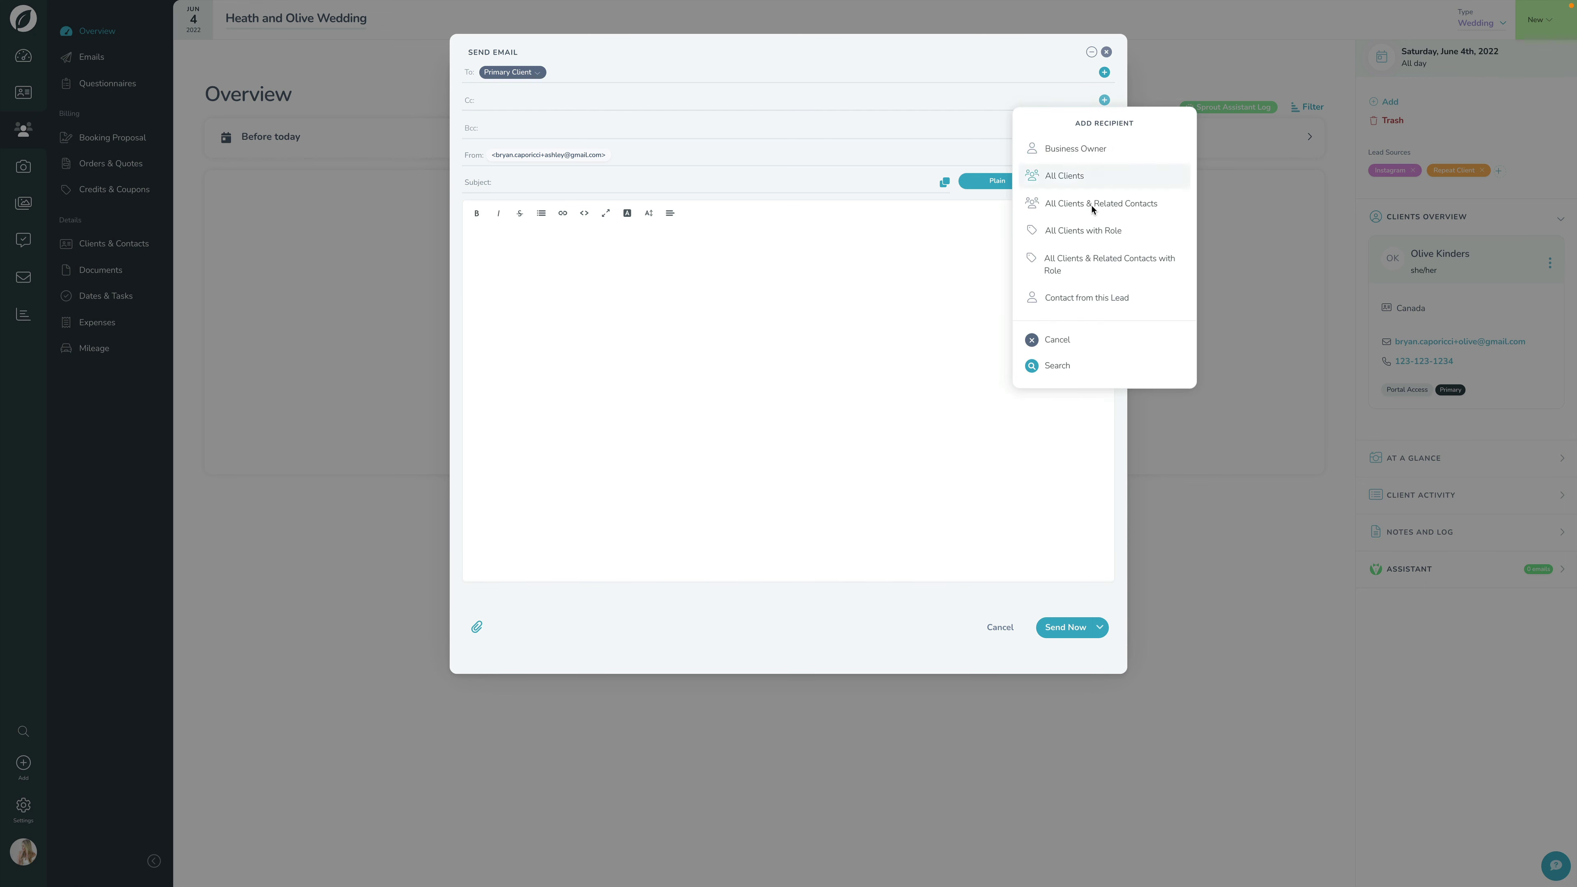
pyautogui.click(902, 299)
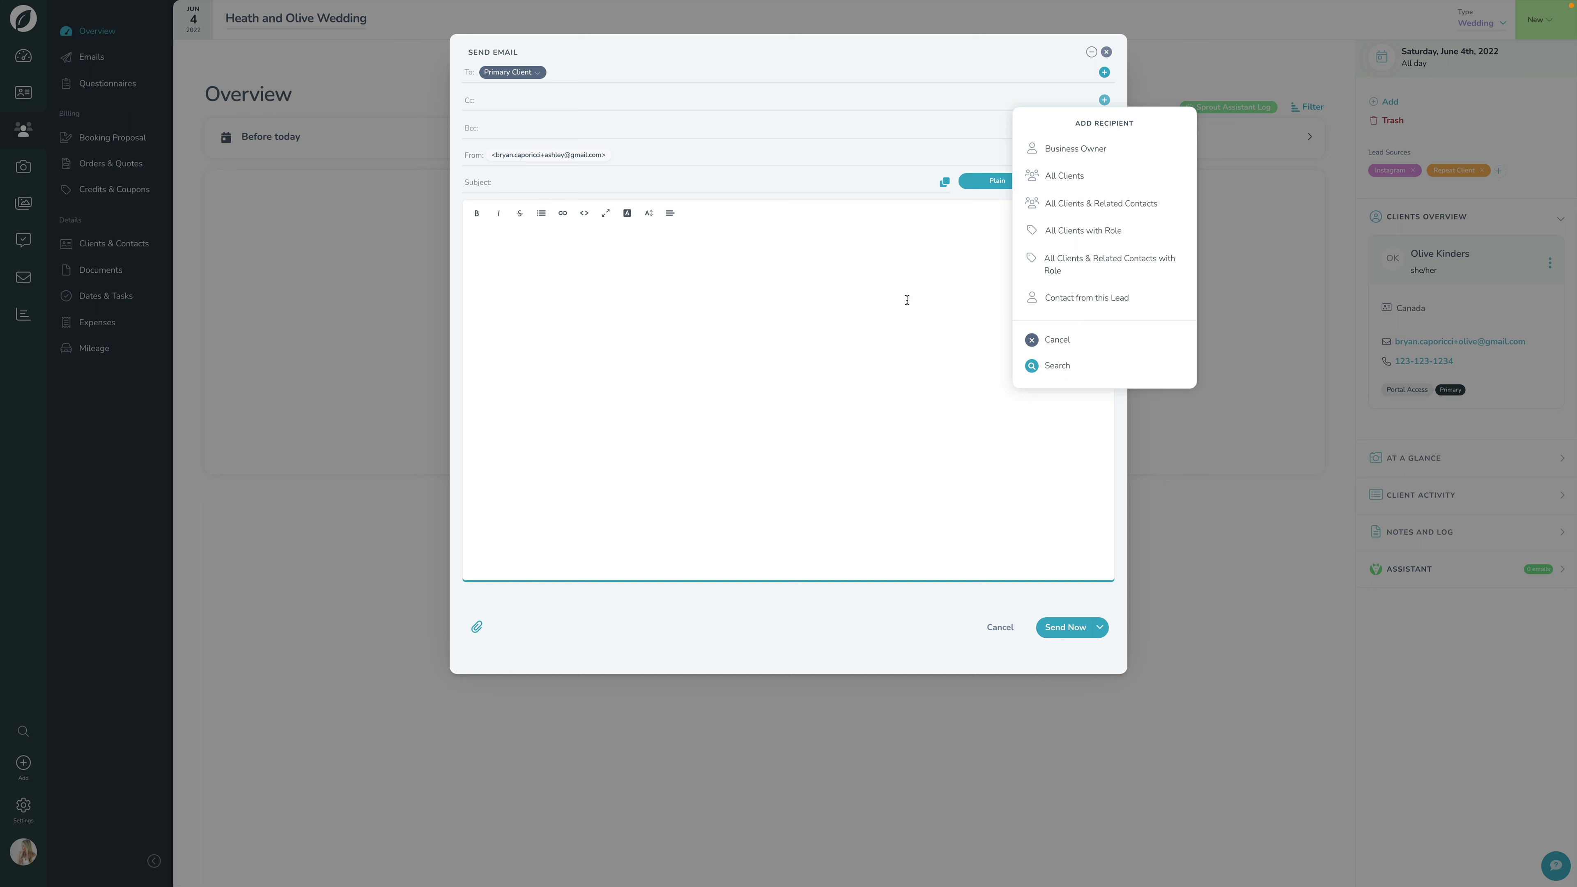
pyautogui.click(921, 299)
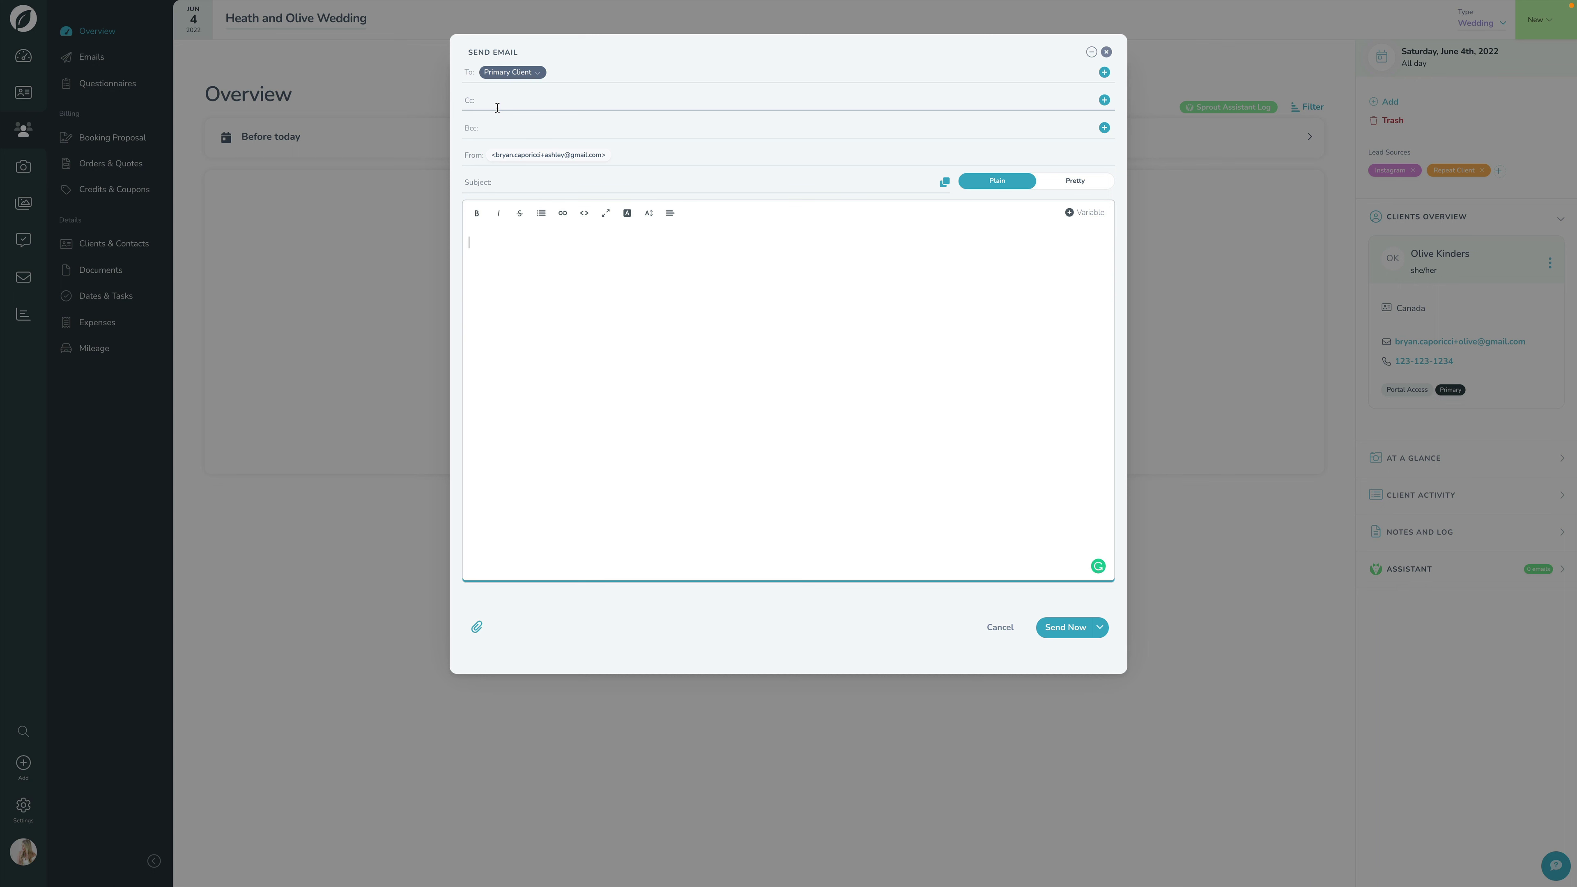
pyautogui.click(1104, 100)
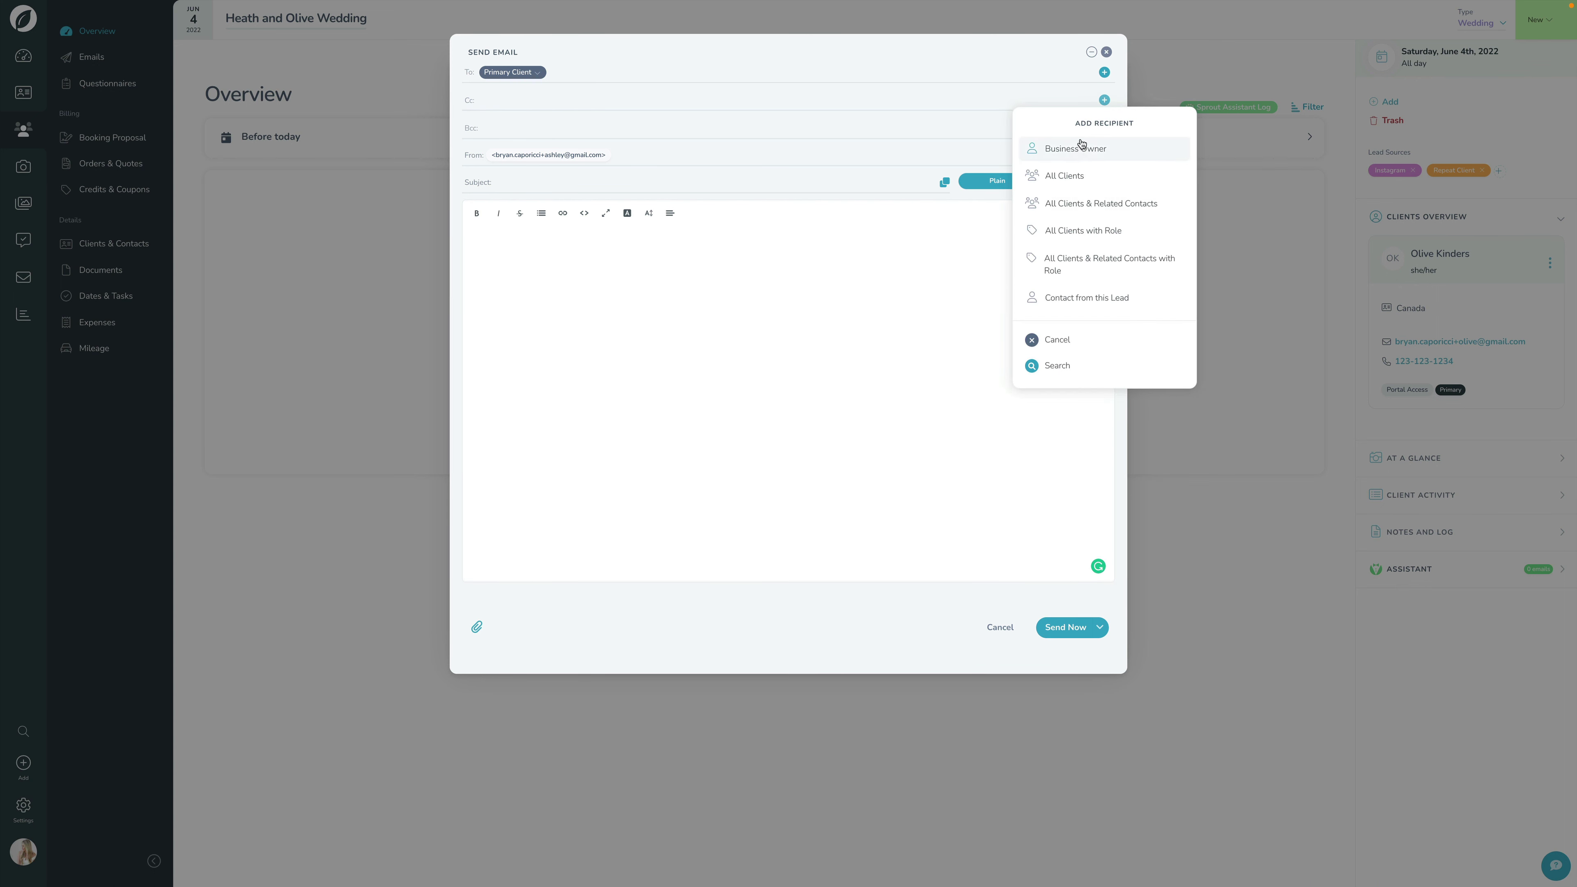
# Step: Type and confirm an e-mail address as a Cc recipient, then remove it again
pyautogui.click(549, 103)
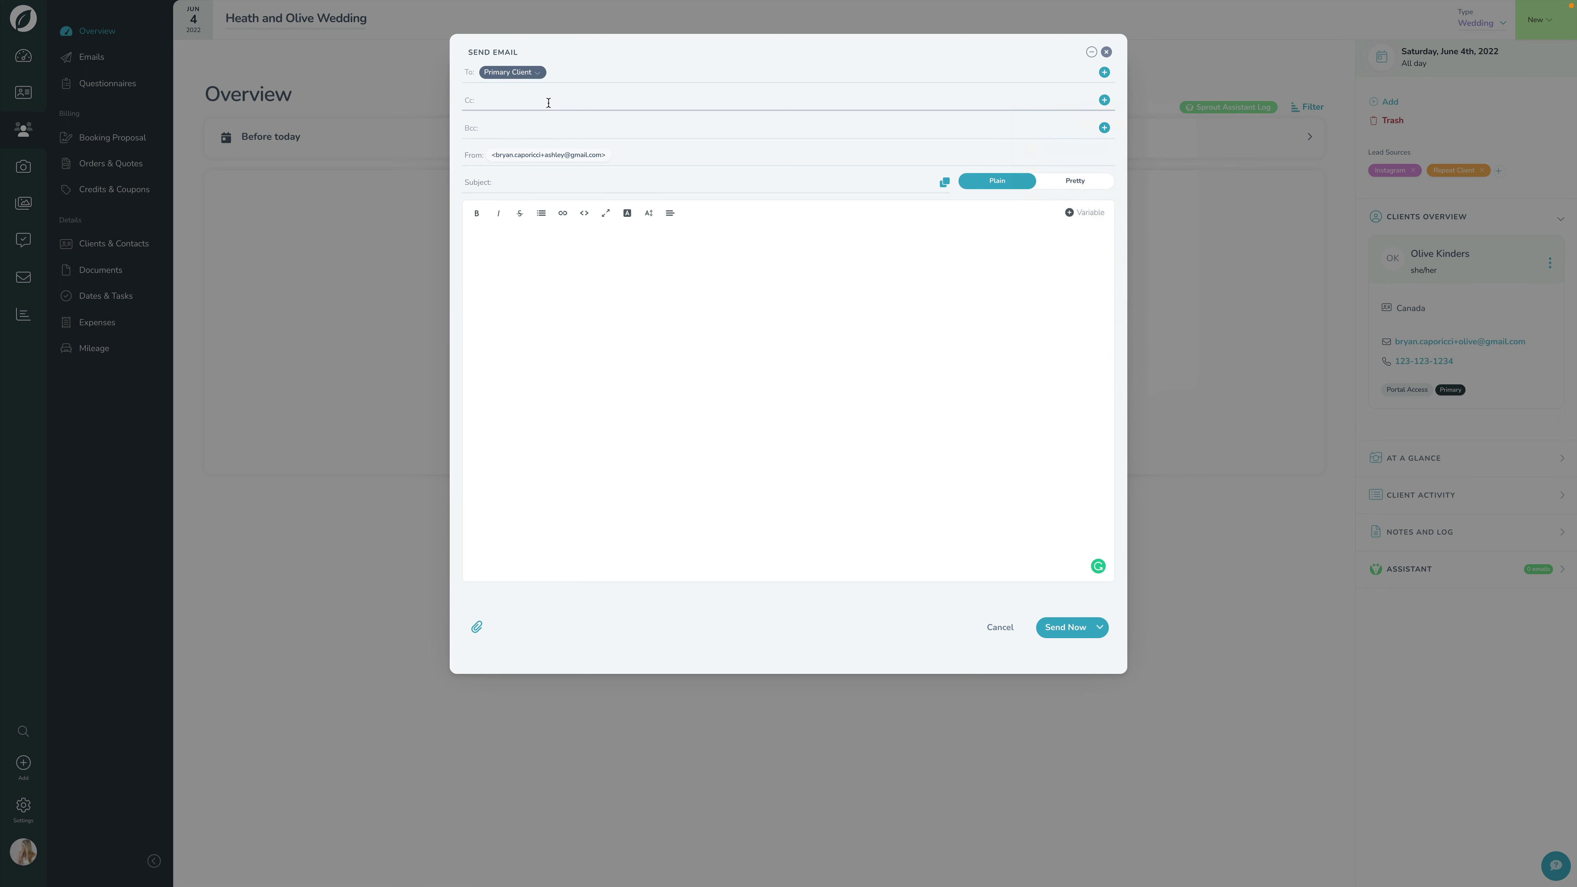
pyautogui.click(515, 156)
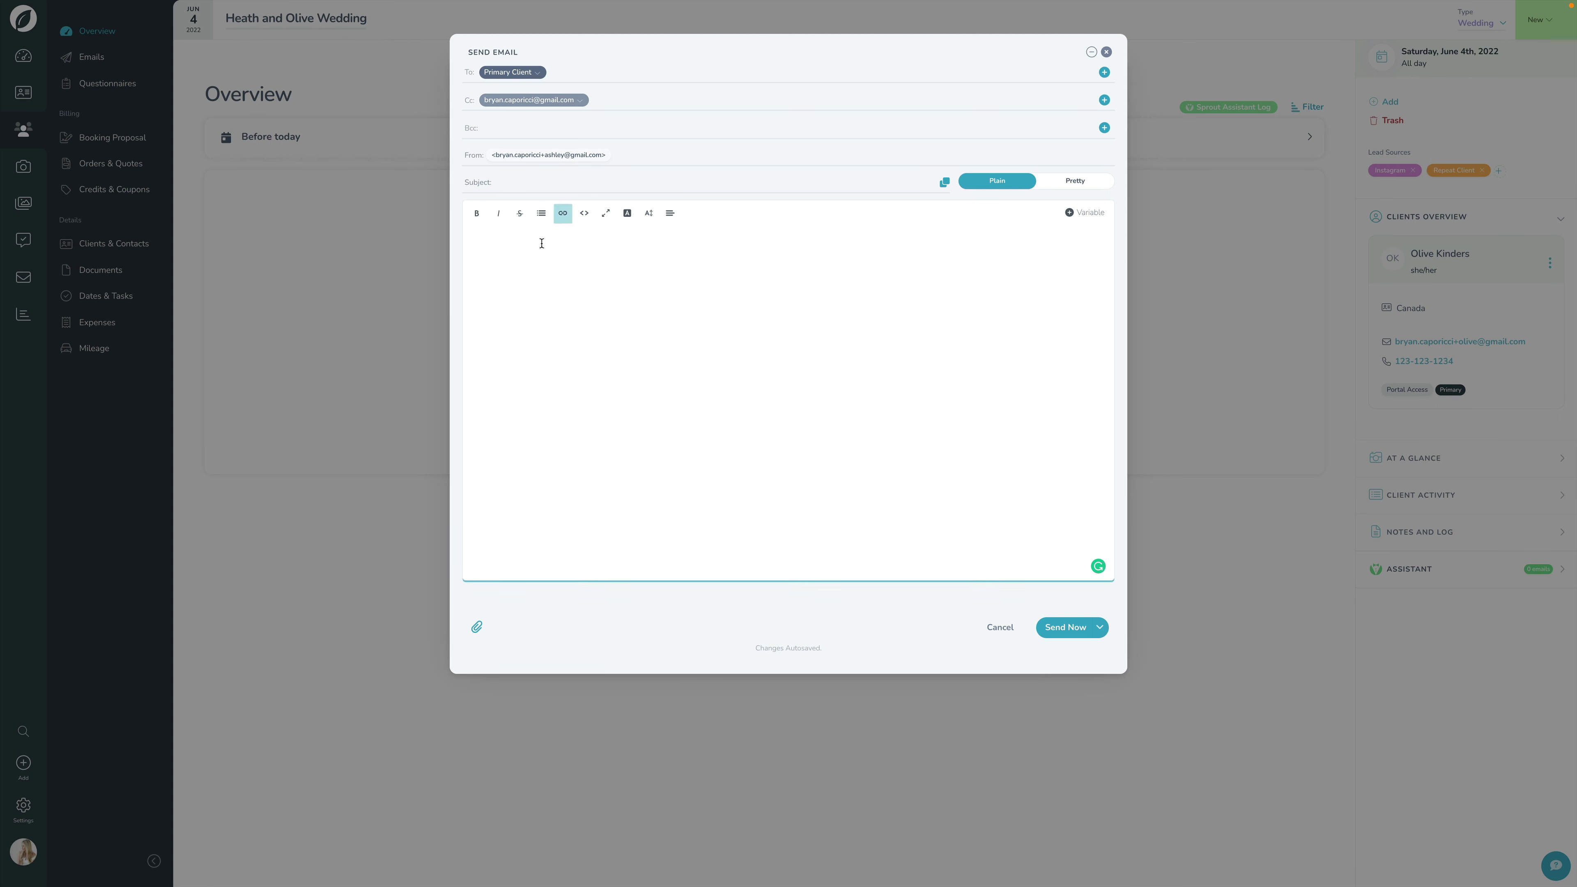
pyautogui.click(574, 103)
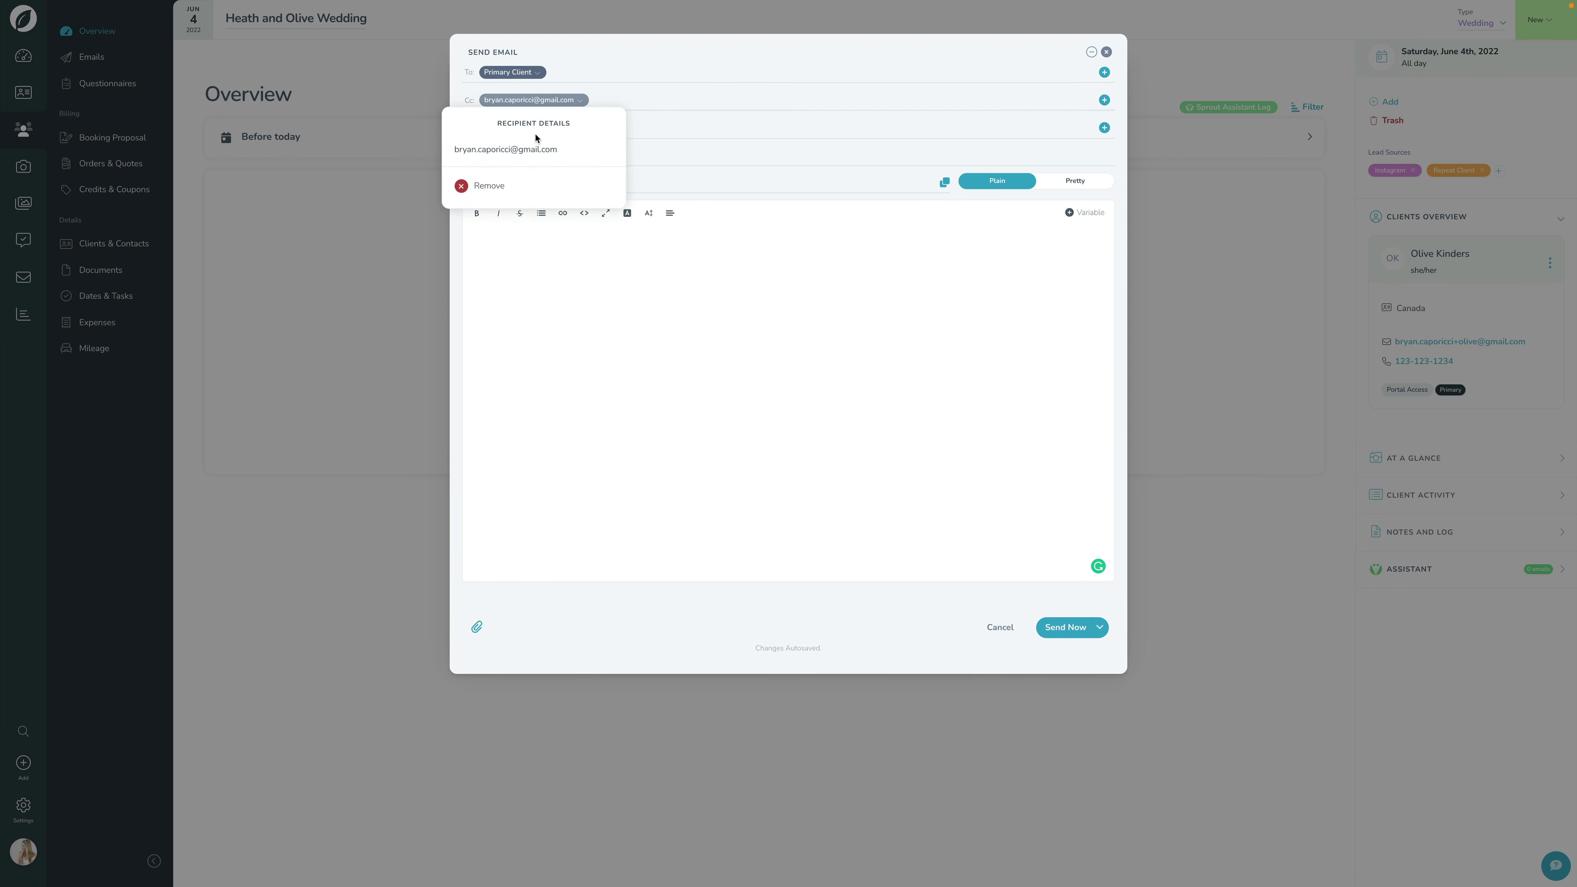
pyautogui.click(497, 192)
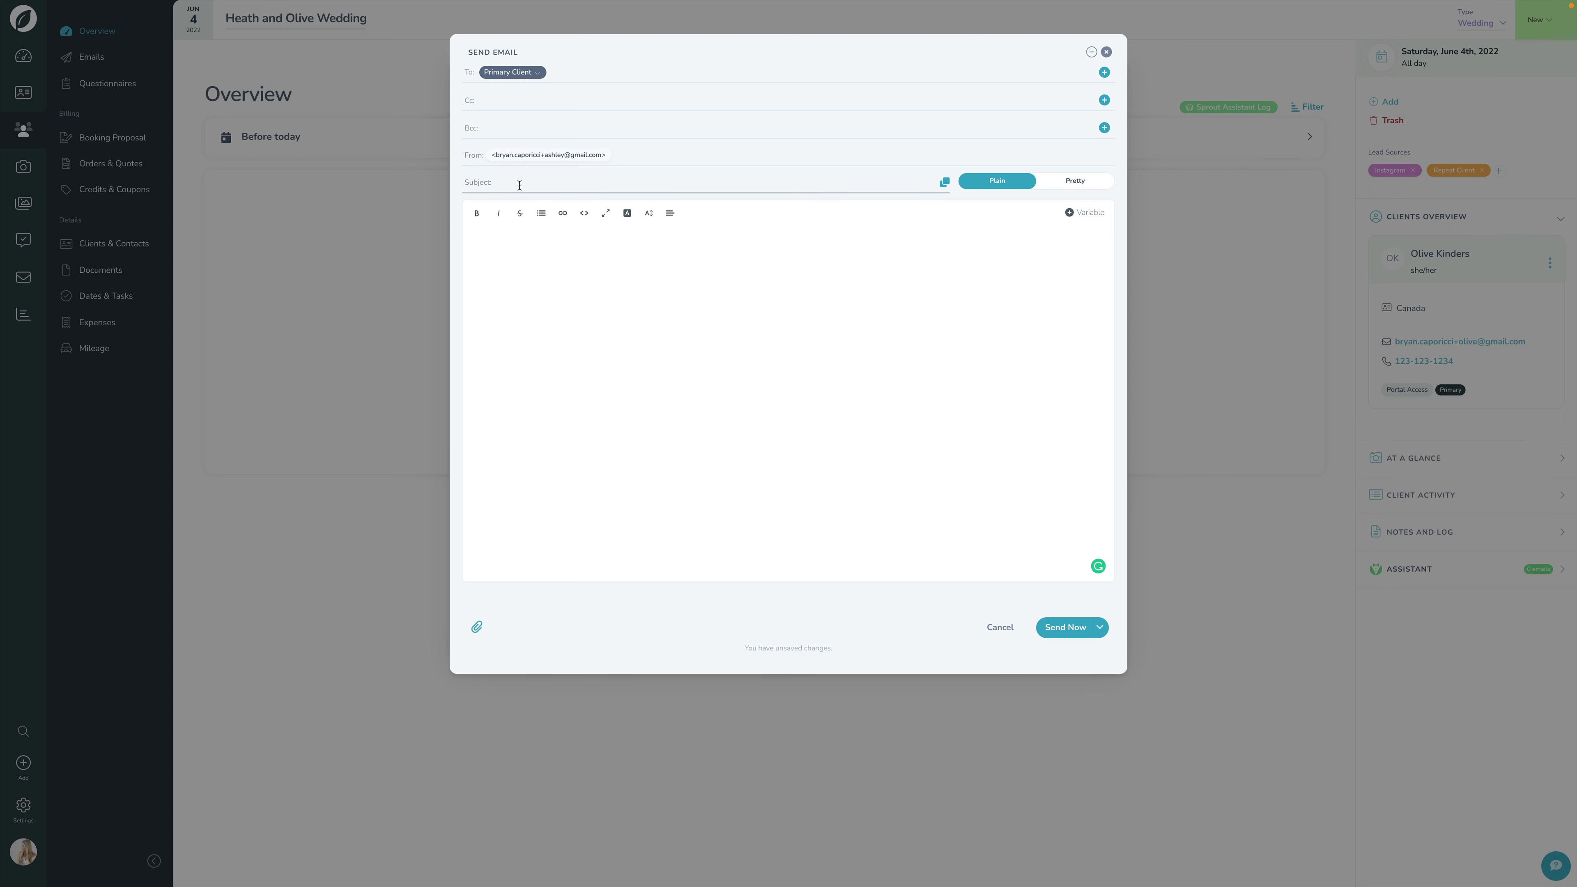
# Step: Switch the email to Pretty and back to Plain, then show the email template list
pyautogui.click(553, 239)
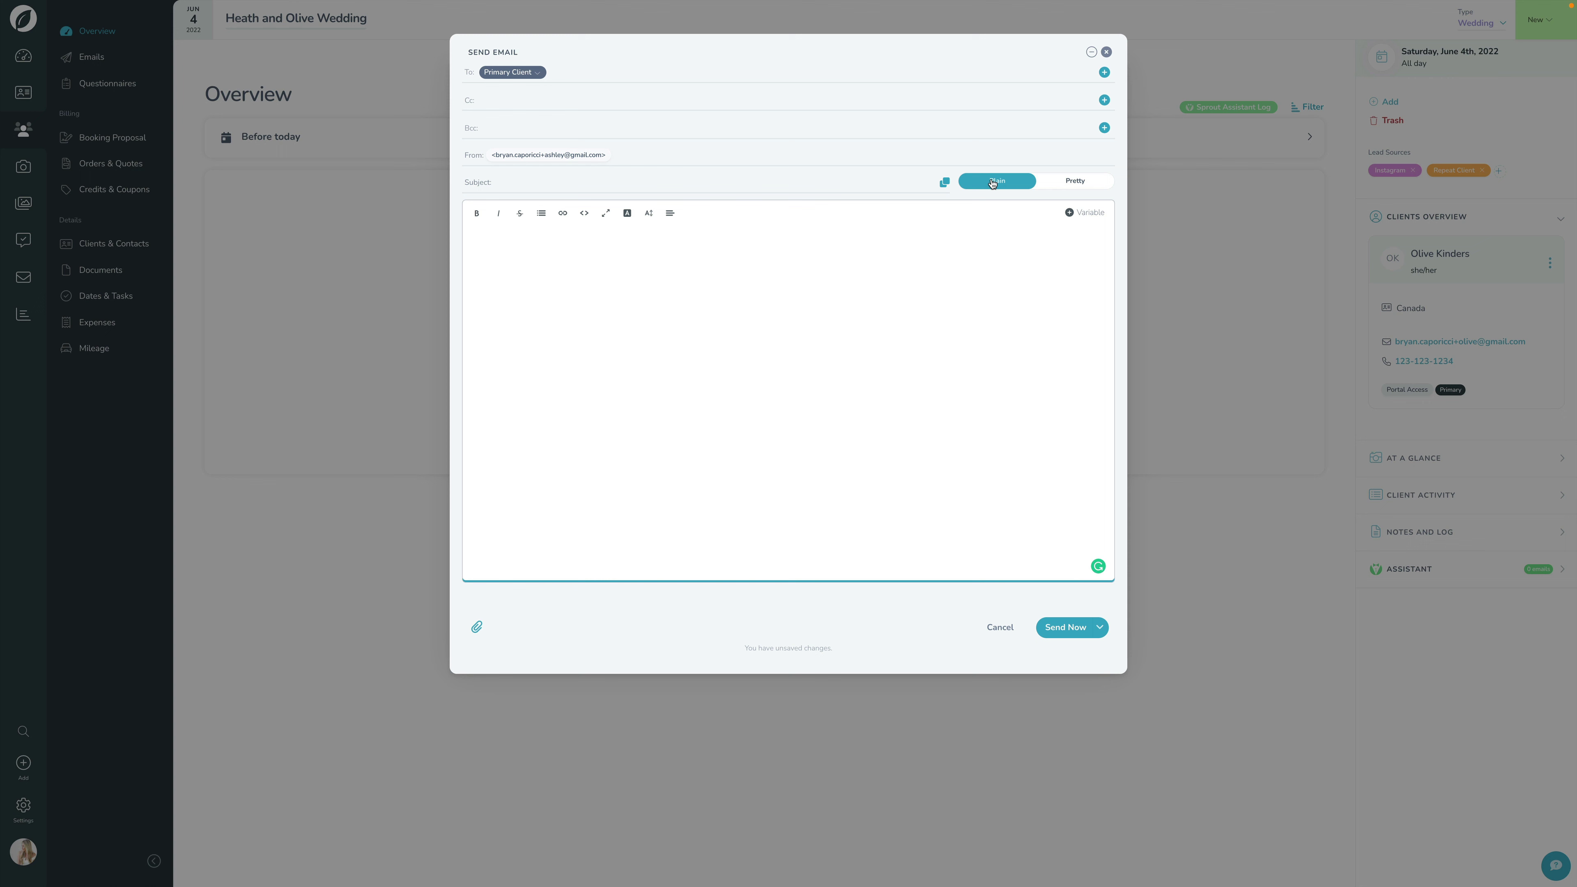
pyautogui.click(1075, 186)
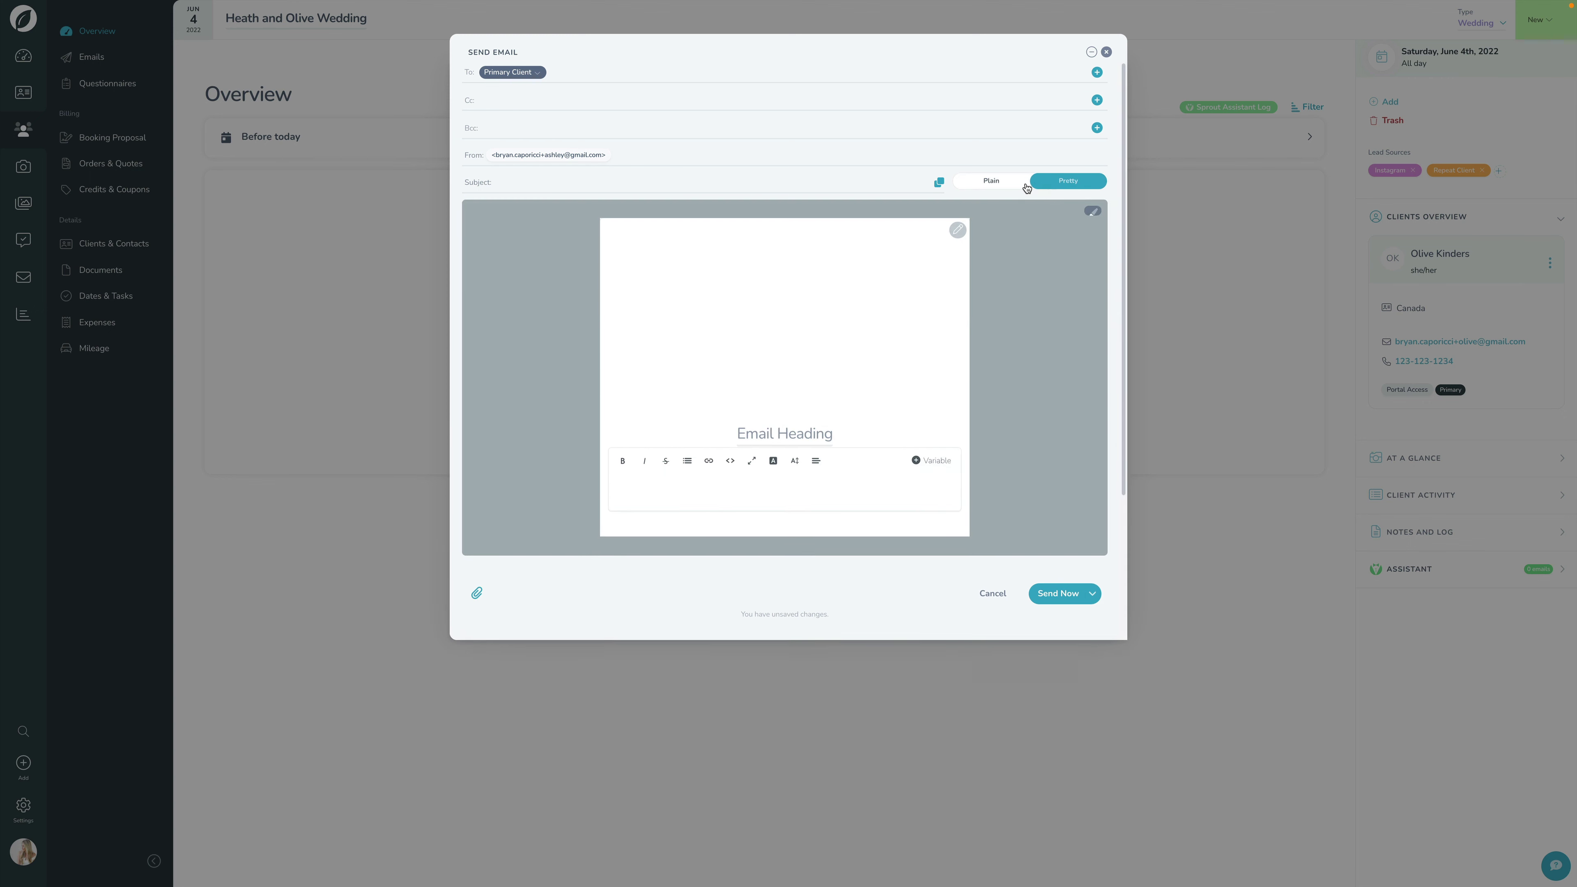
pyautogui.click(1001, 187)
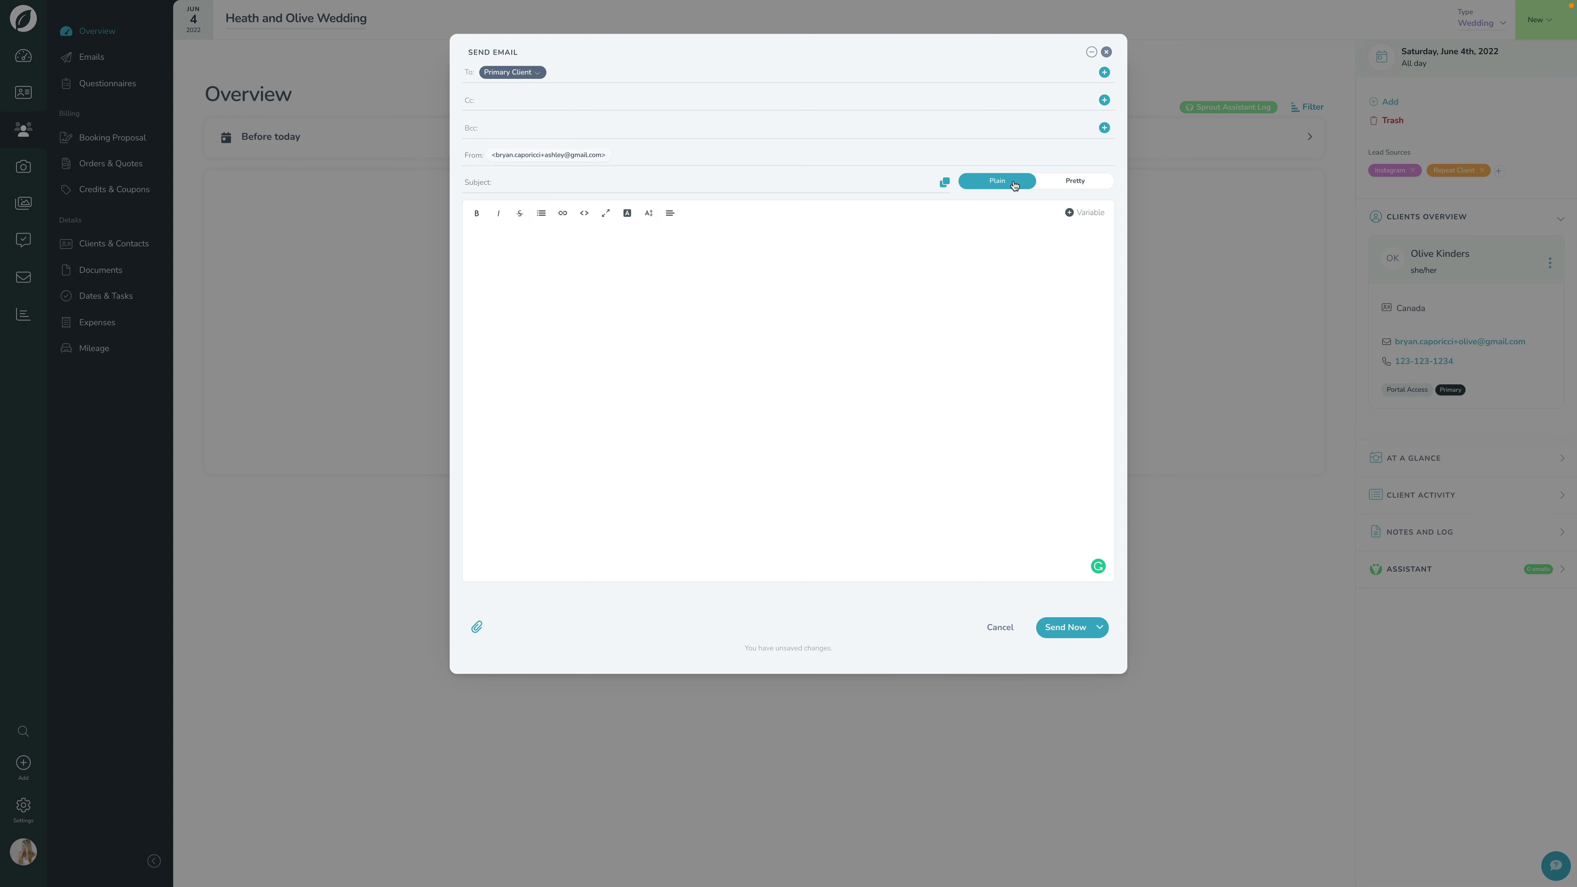
pyautogui.click(946, 184)
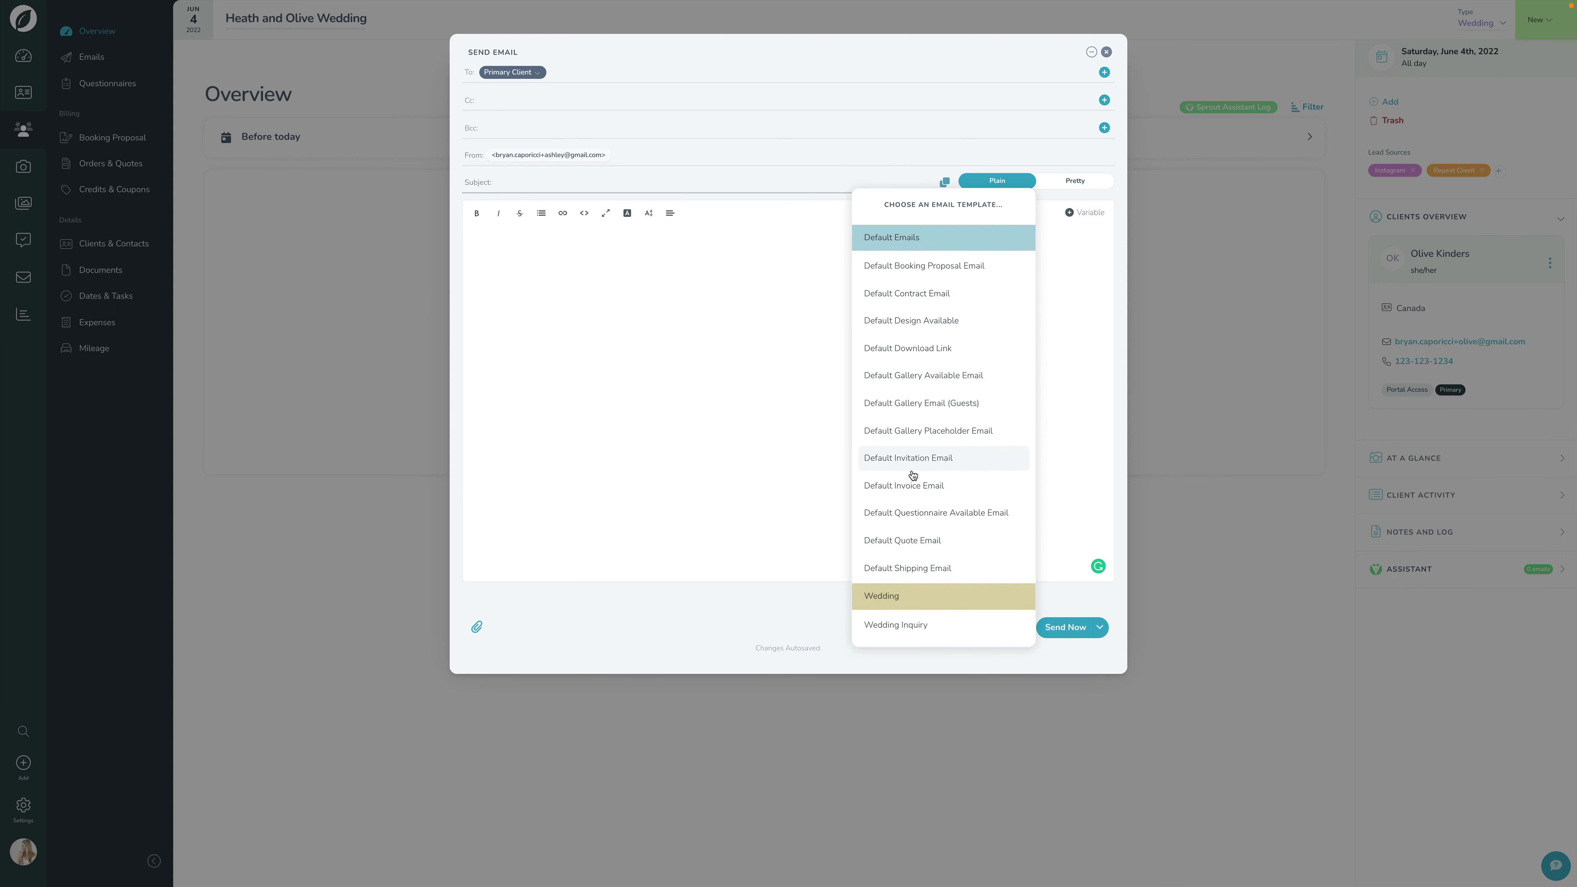
pyautogui.click(959, 634)
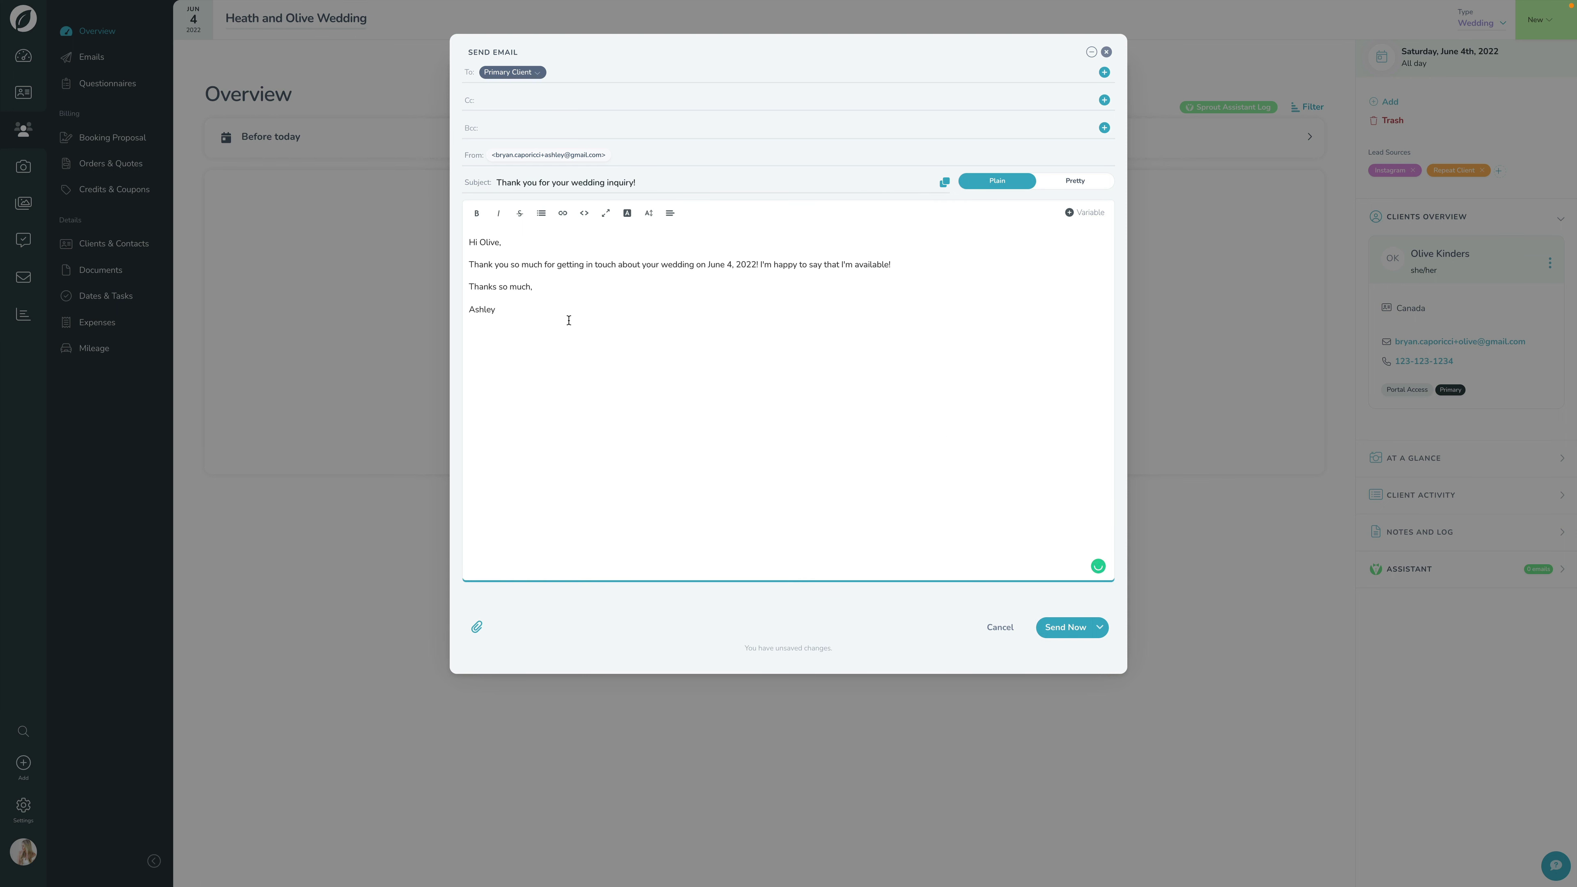
pyautogui.doubleClick(489, 242)
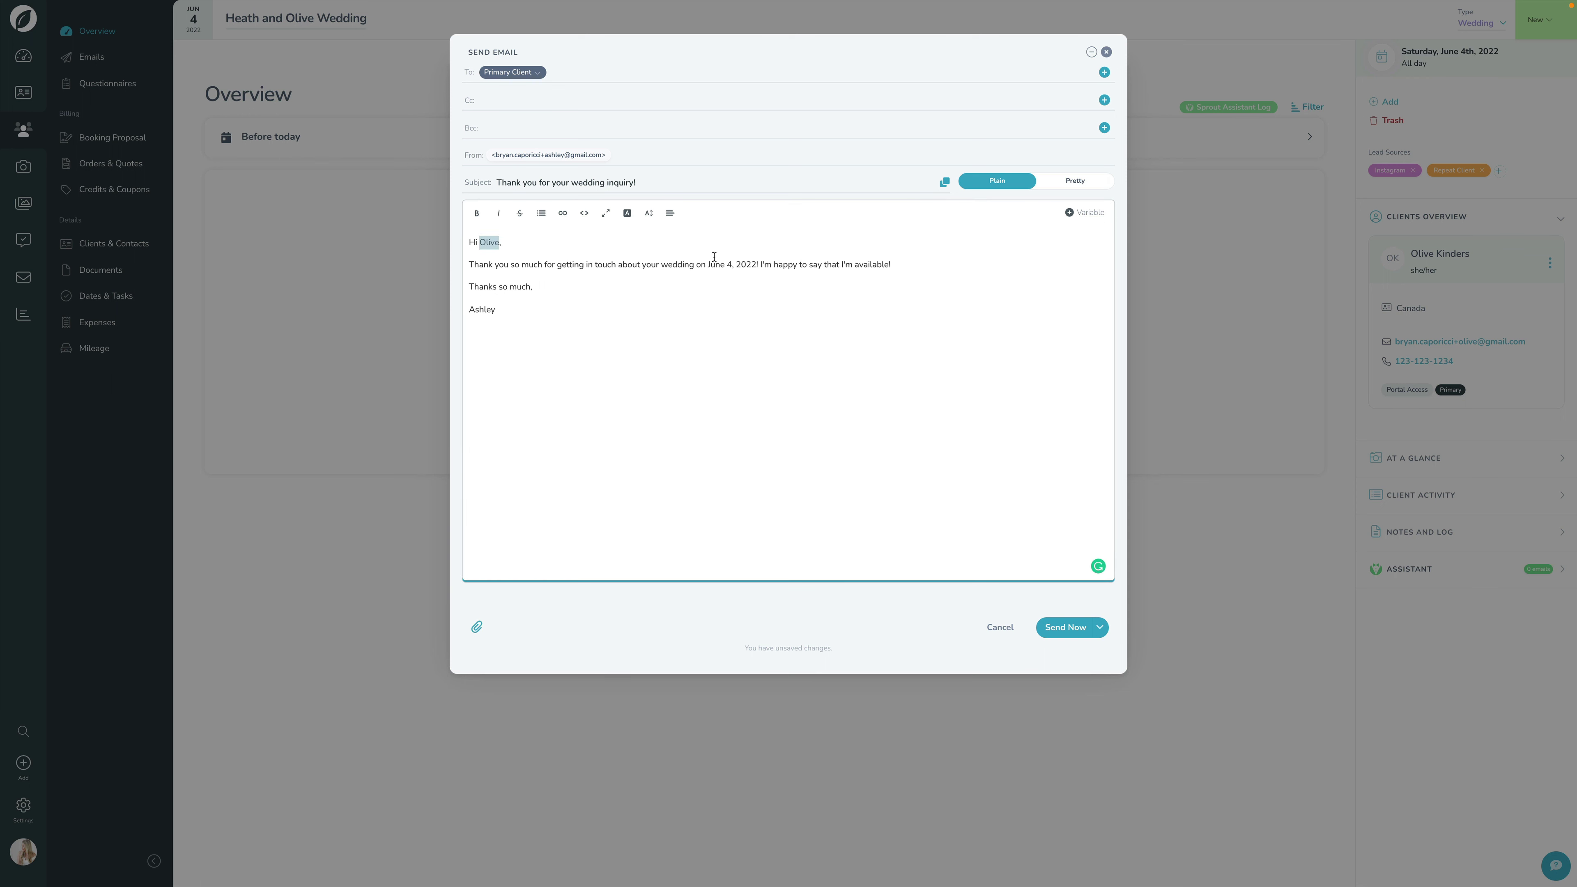
pyautogui.moveTo(707, 264); pyautogui.dragTo(754, 265)
pyautogui.click(714, 315)
pyautogui.doubleClick(482, 313)
pyautogui.click(550, 309)
pyautogui.click(948, 264)
pyautogui.press('Return')
pyautogui.write('You are so')
pyautogui.hotkey('ctrl', 'shift', 'Left')
pyautogui.press('BackSpace')
pyautogui.write('inquired on')
pyautogui.click(1083, 214)
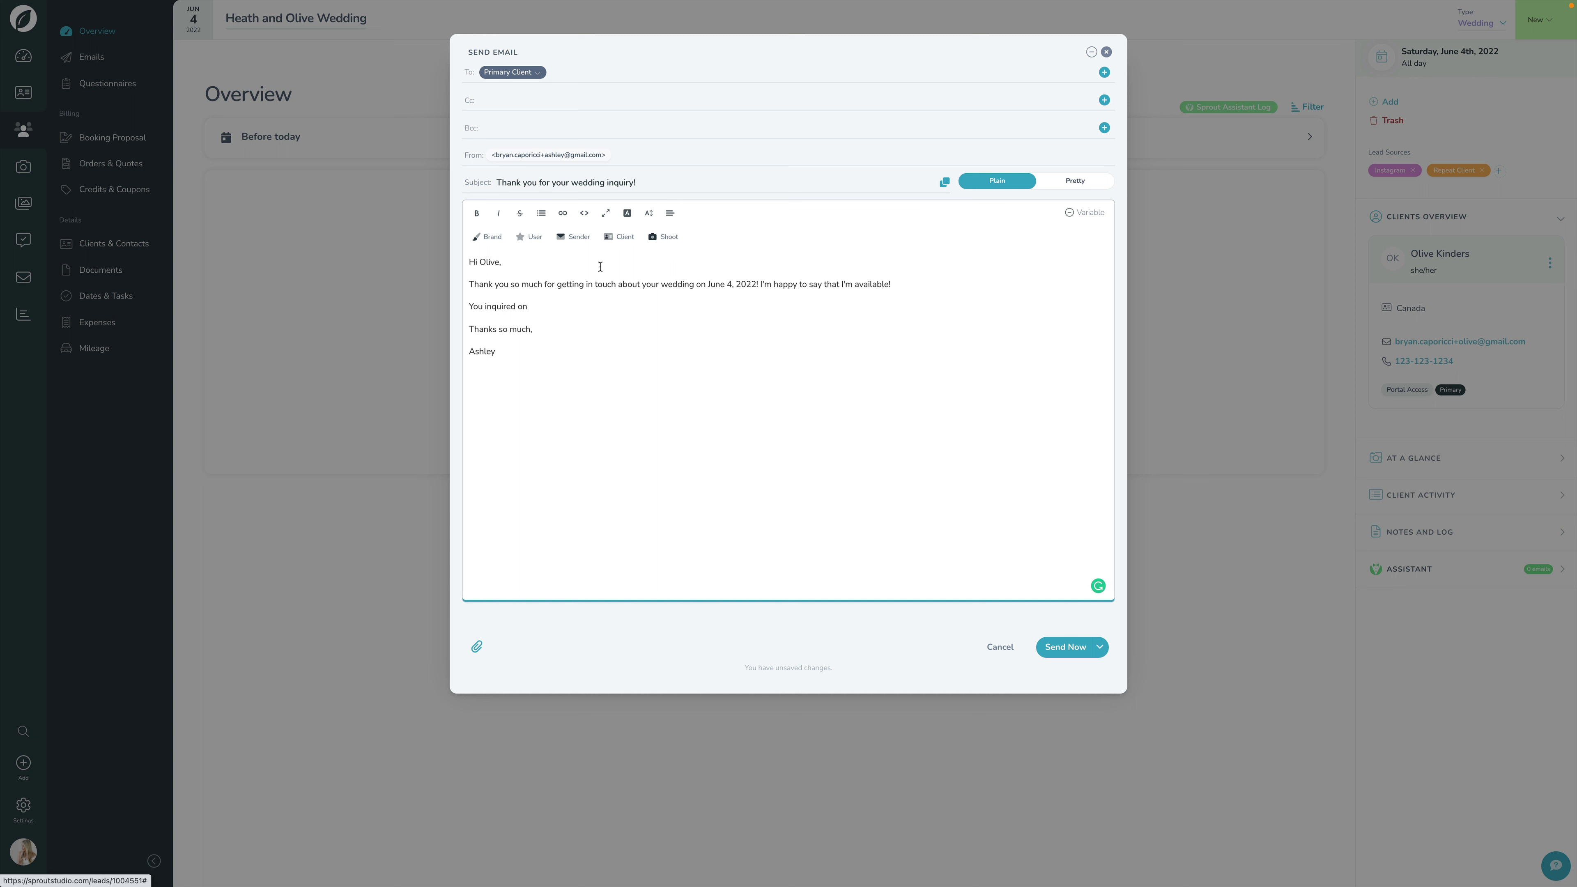
pyautogui.click(660, 238)
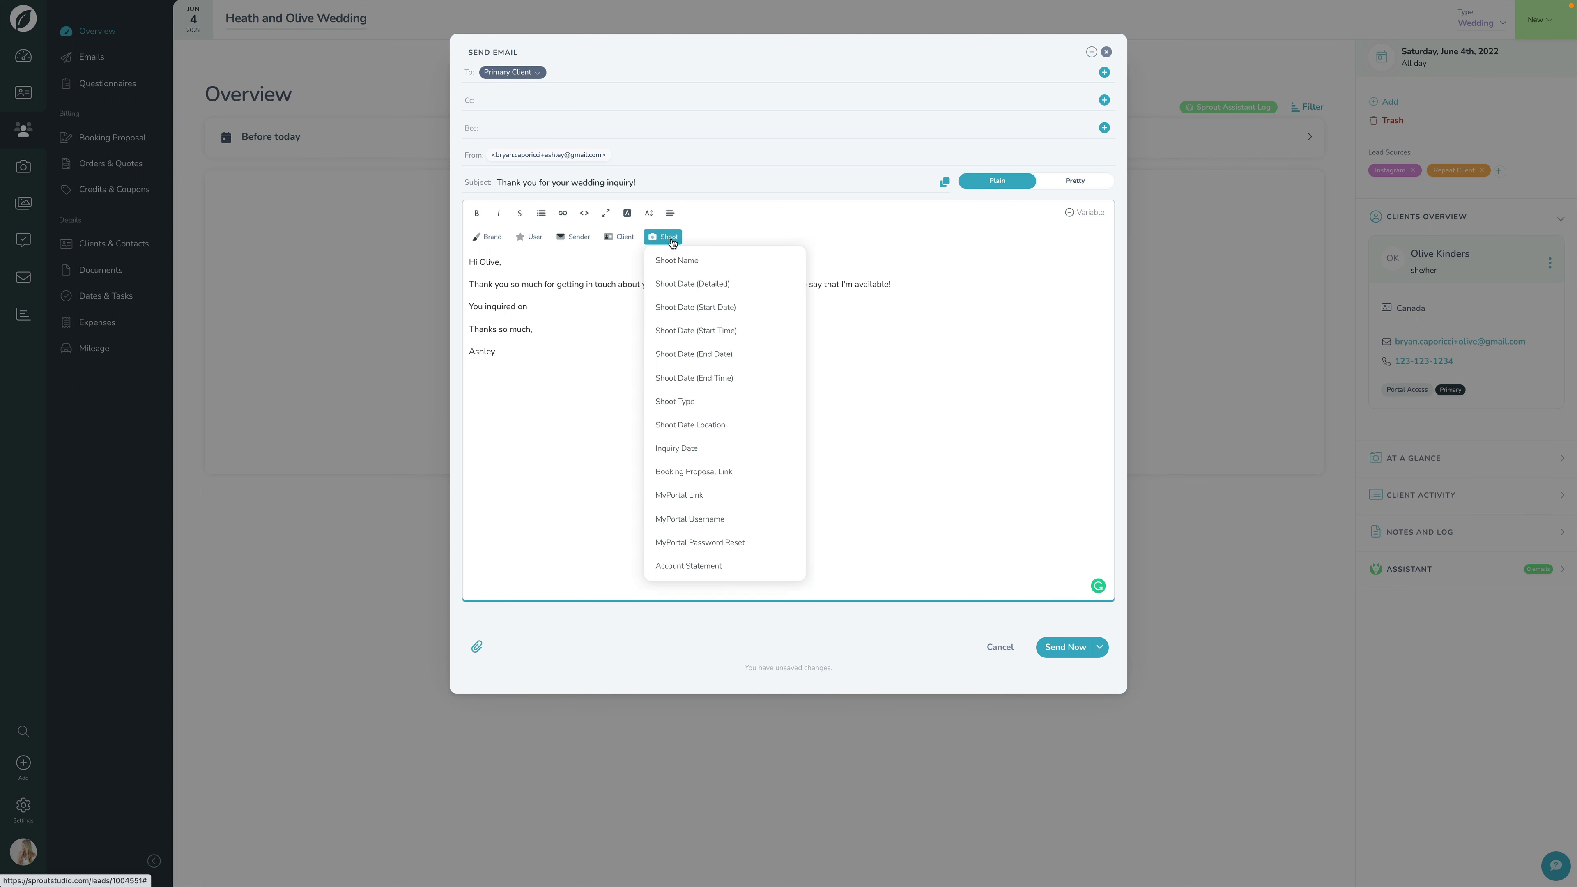
pyautogui.click(693, 449)
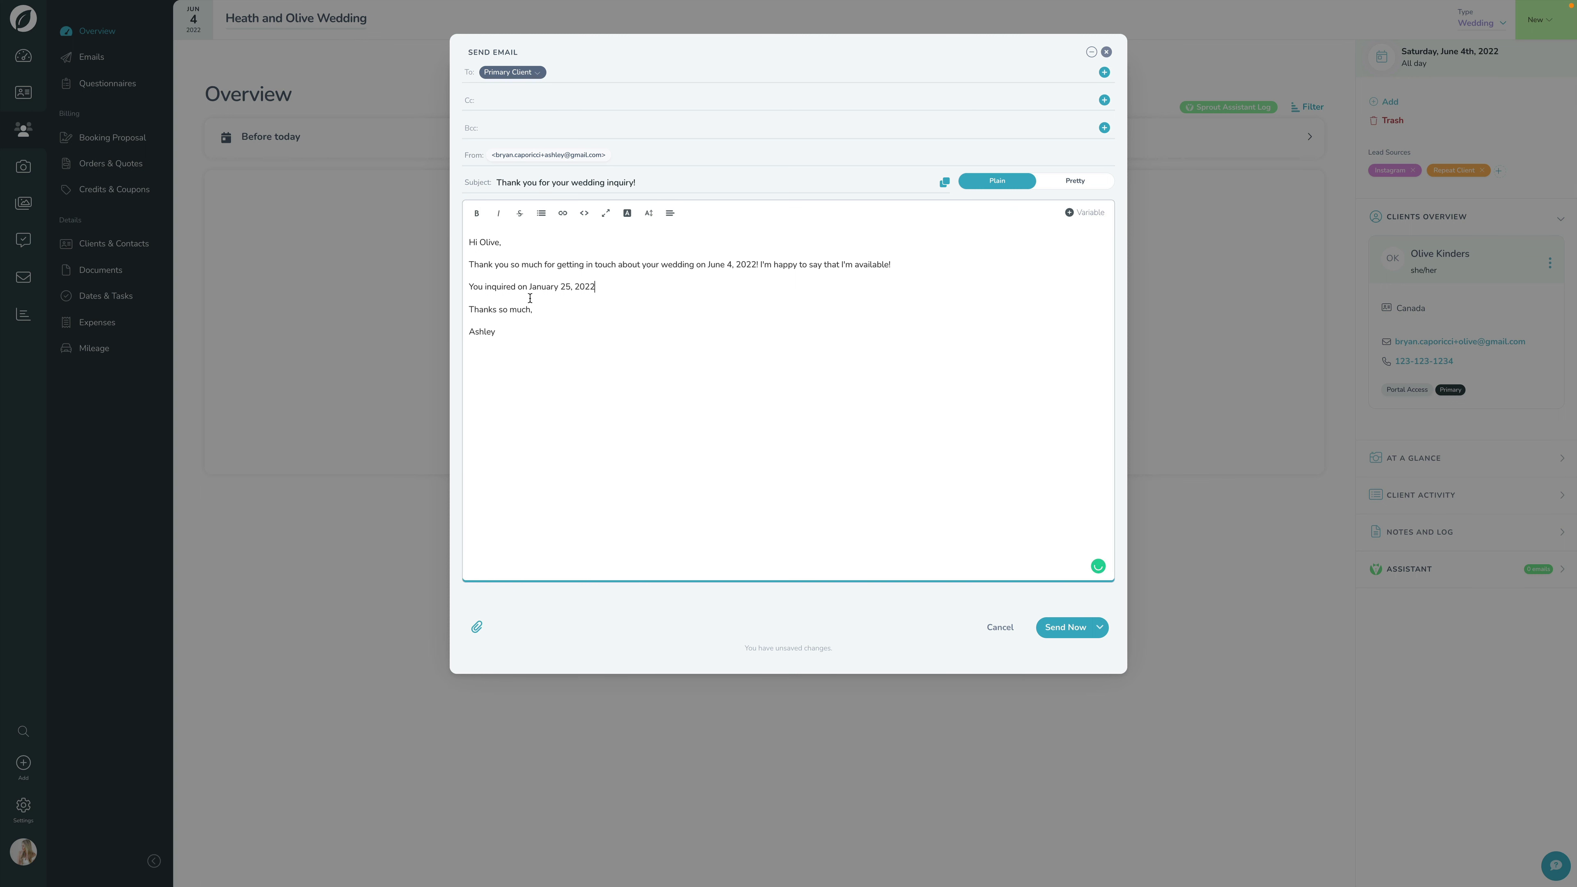
pyautogui.moveTo(528, 287); pyautogui.dragTo(596, 287)
pyautogui.click(611, 287)
pyautogui.tripleClick(611, 287)
pyautogui.press('BackSpace')
pyautogui.press('BackSpace')
# Step: Look at the Send Now extra options, then close the composer to trigger the Close without saving prompt
pyautogui.moveTo(1099, 566)
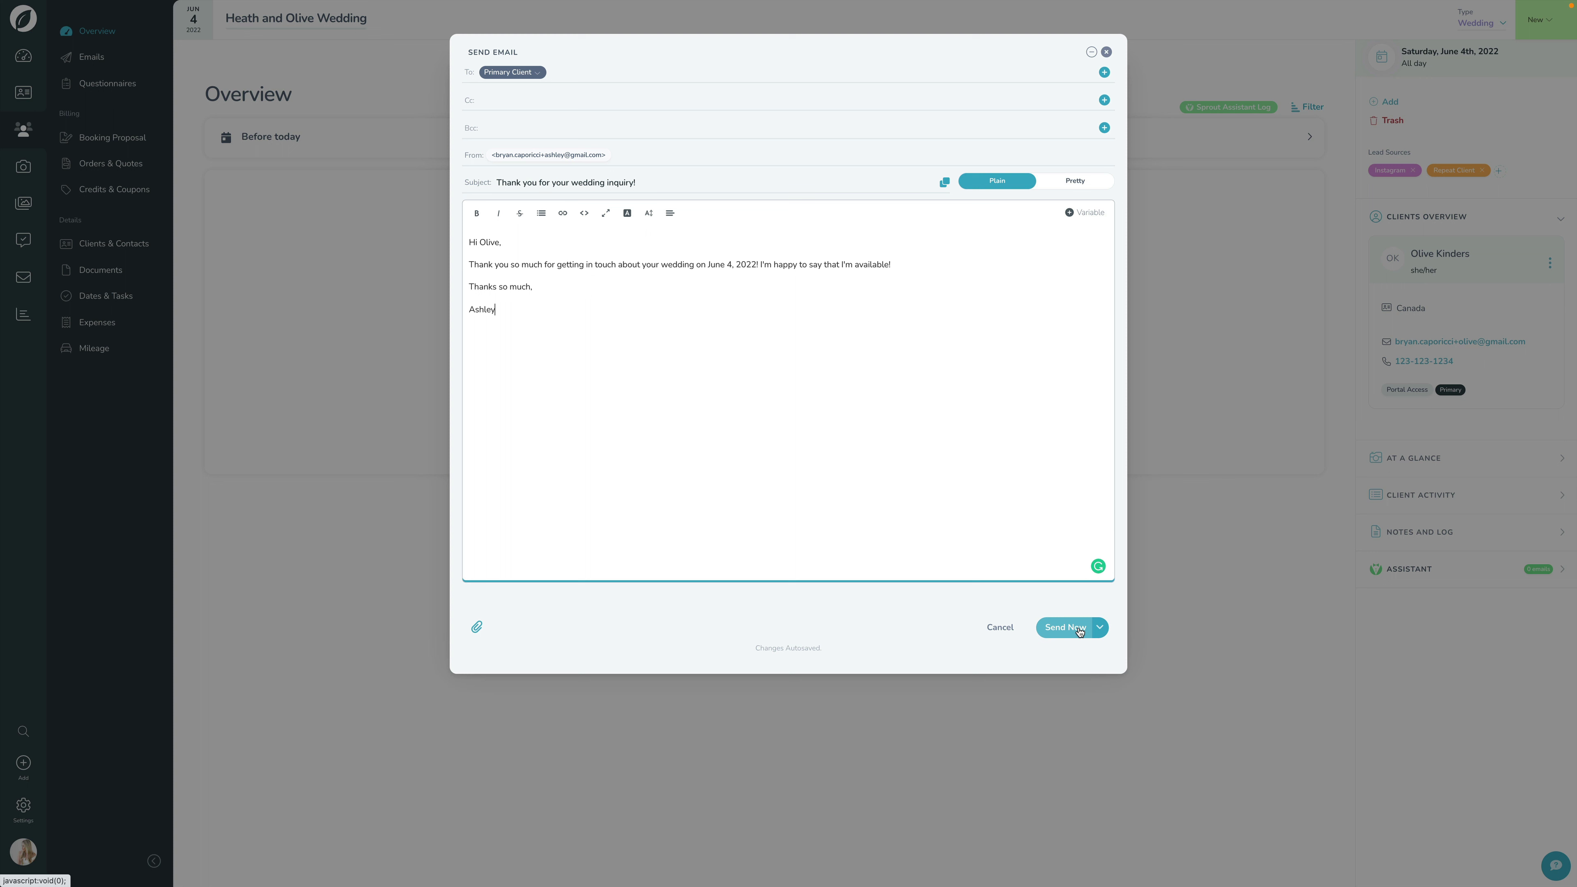
pyautogui.click(1099, 628)
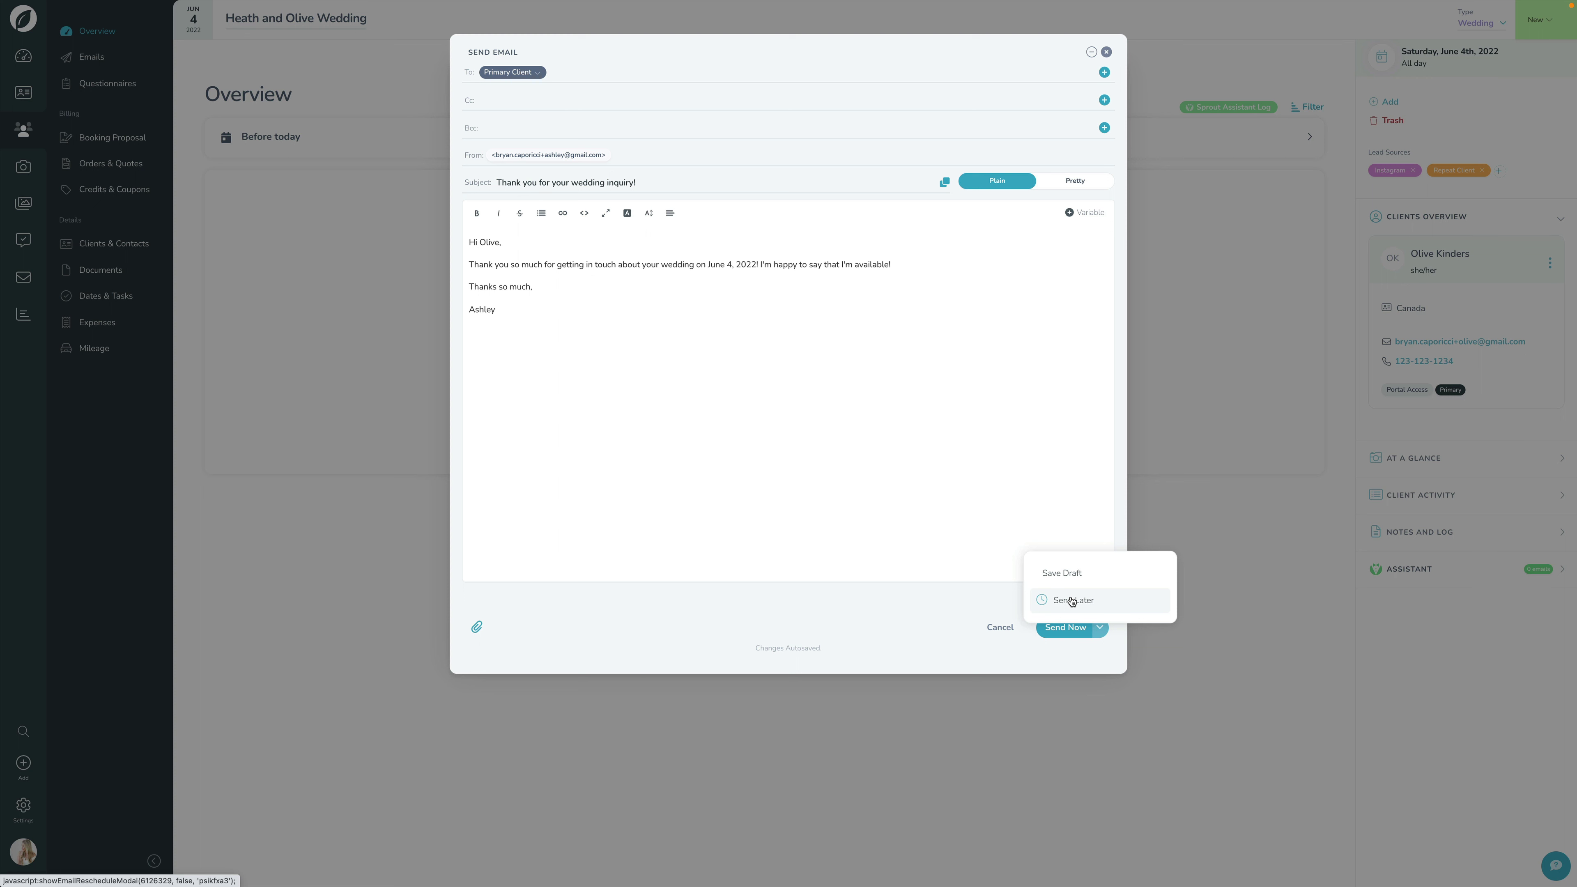
pyautogui.click(848, 440)
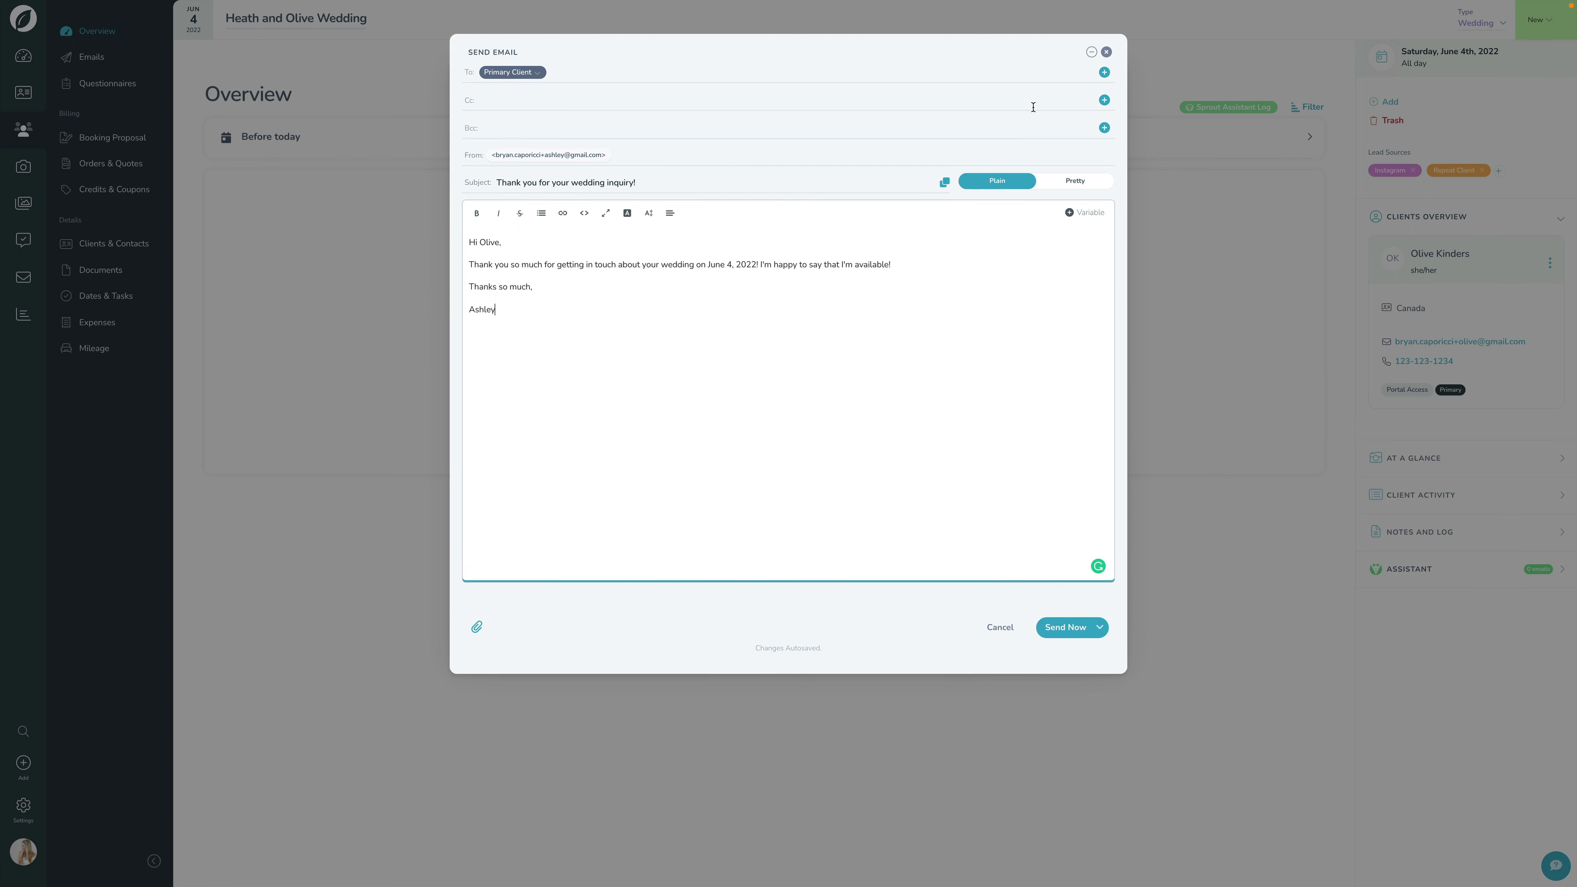
pyautogui.click(1107, 53)
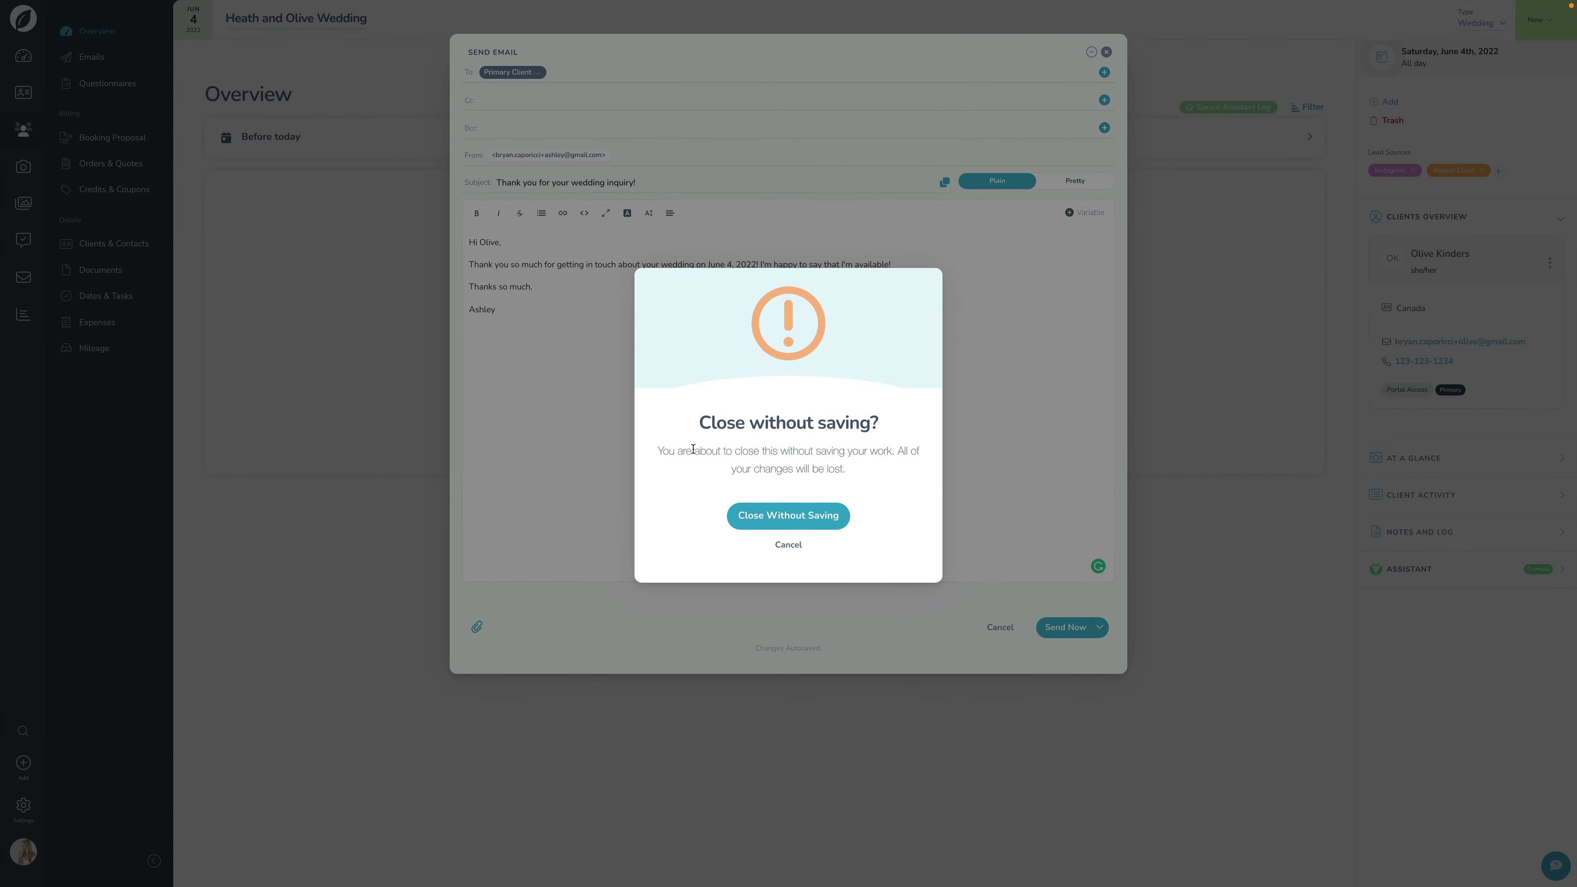
# Step: Discard the email, add and discard a blank email from Emails, then return to Overview
pyautogui.click(788, 542)
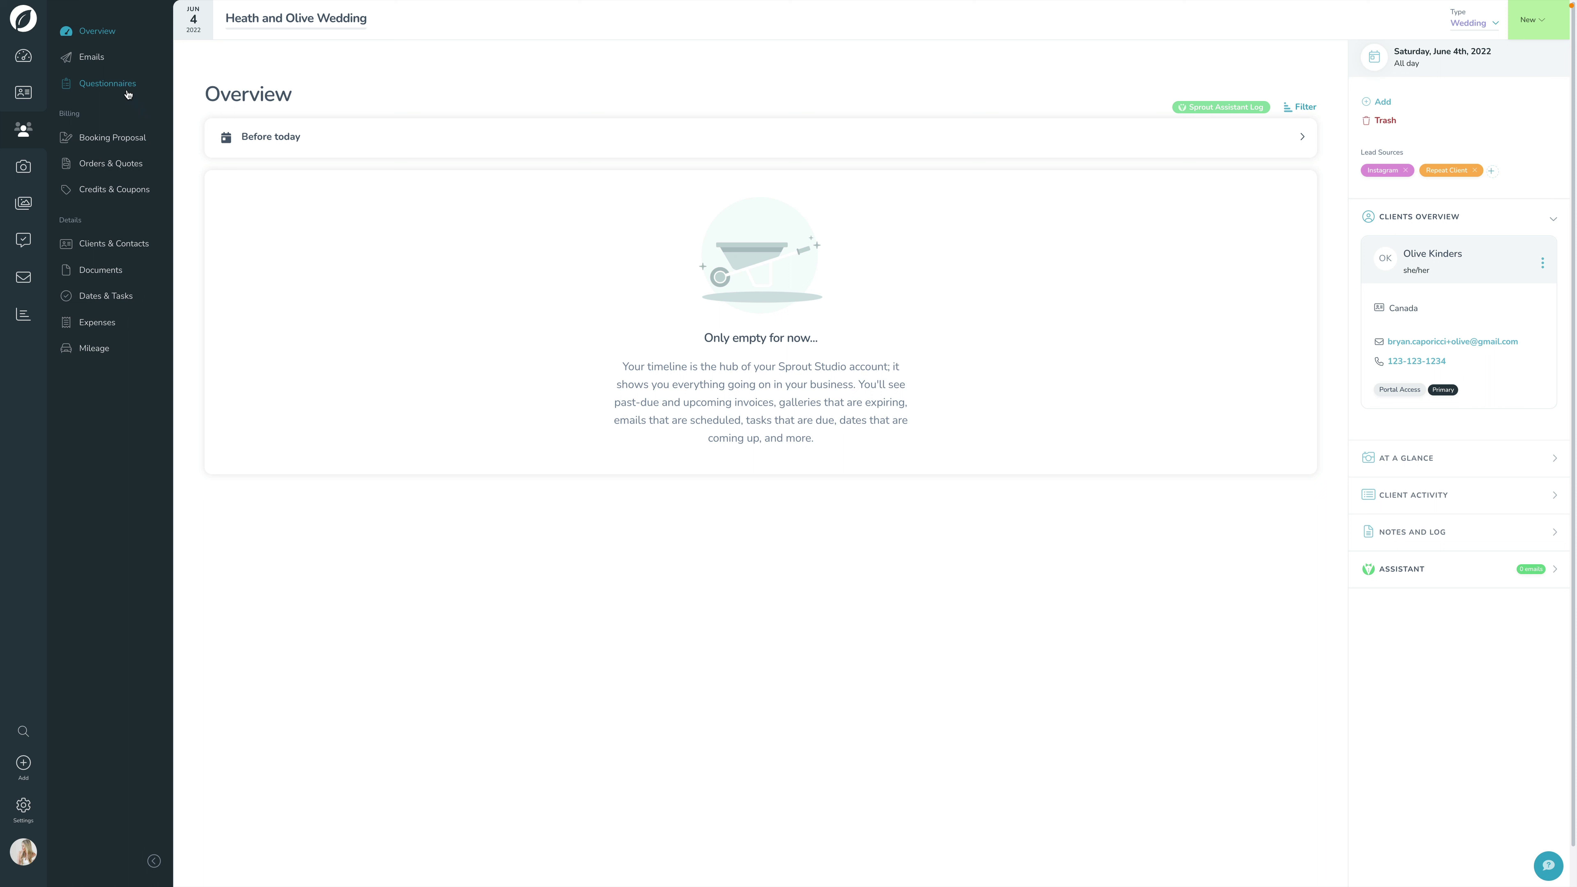
pyautogui.click(95, 61)
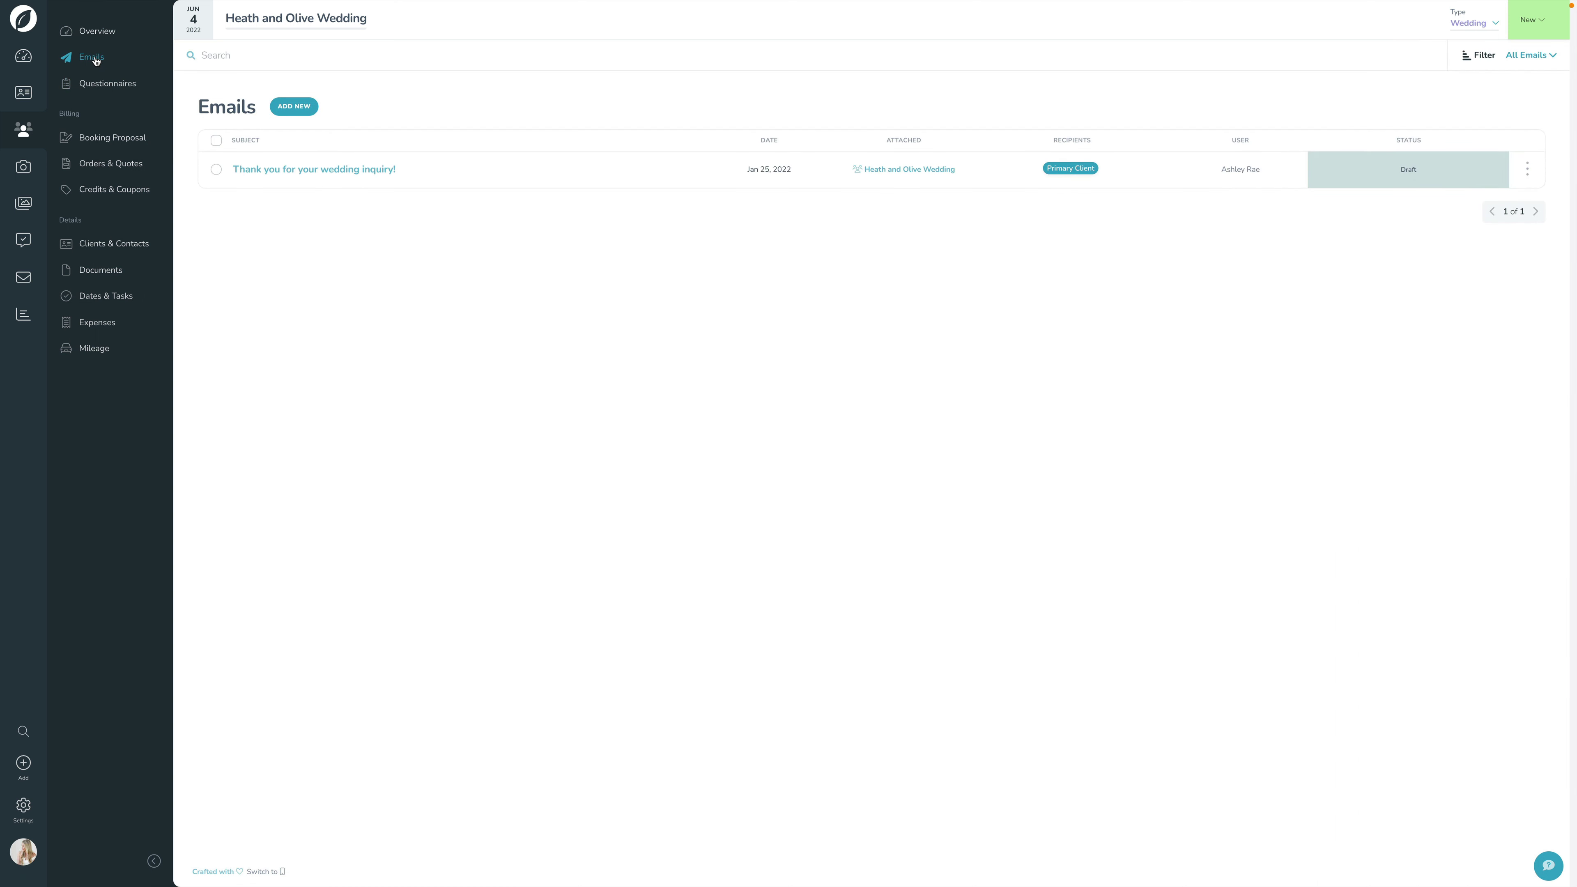
pyautogui.click(294, 107)
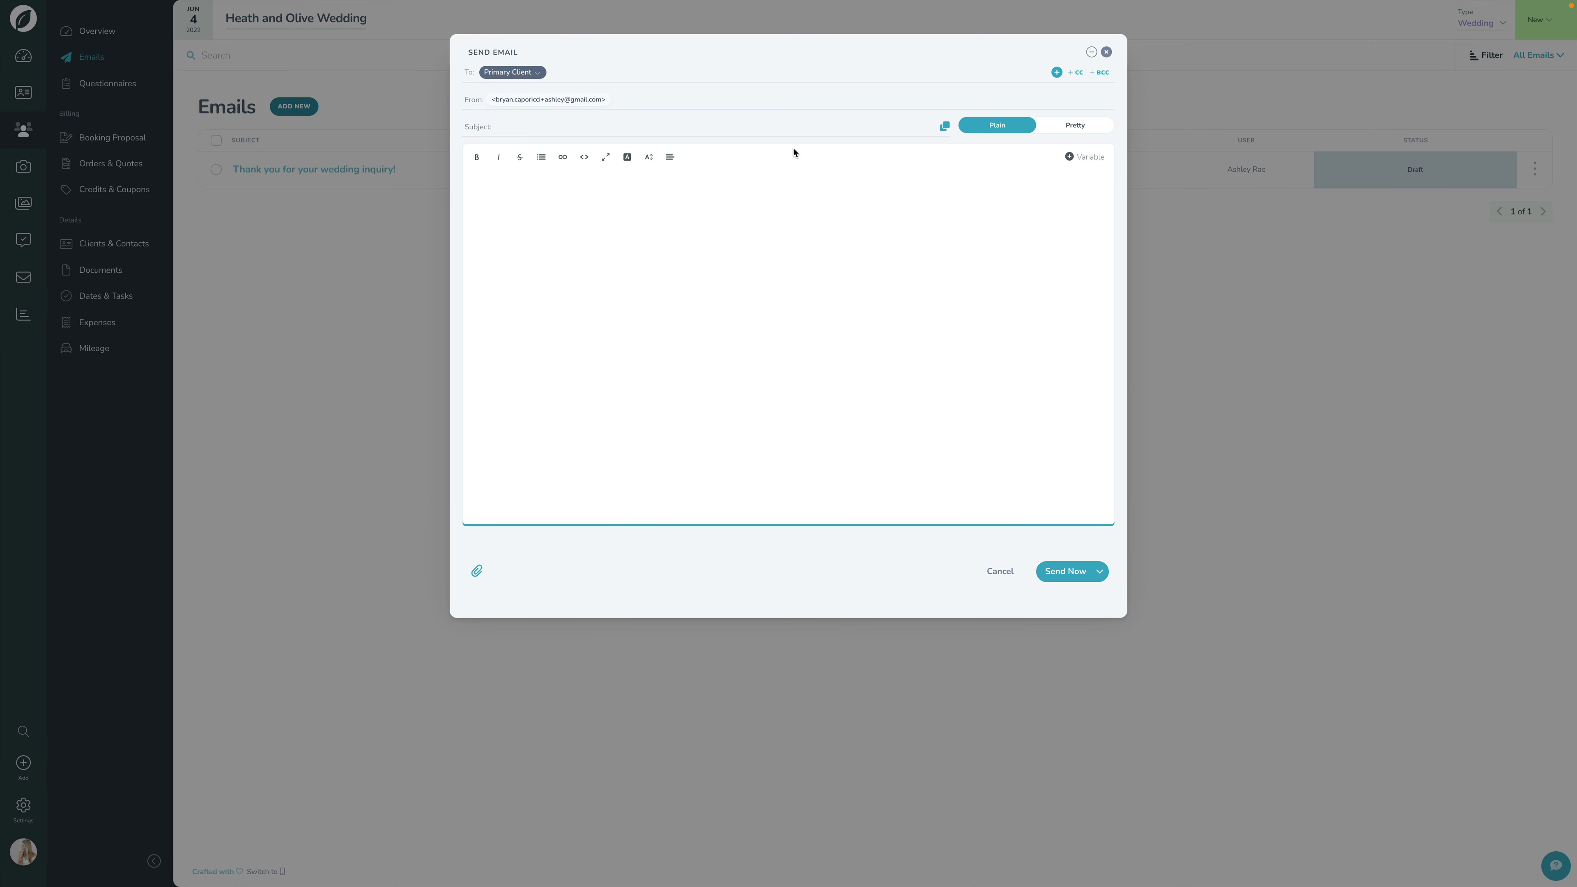
pyautogui.click(1109, 53)
pyautogui.click(800, 511)
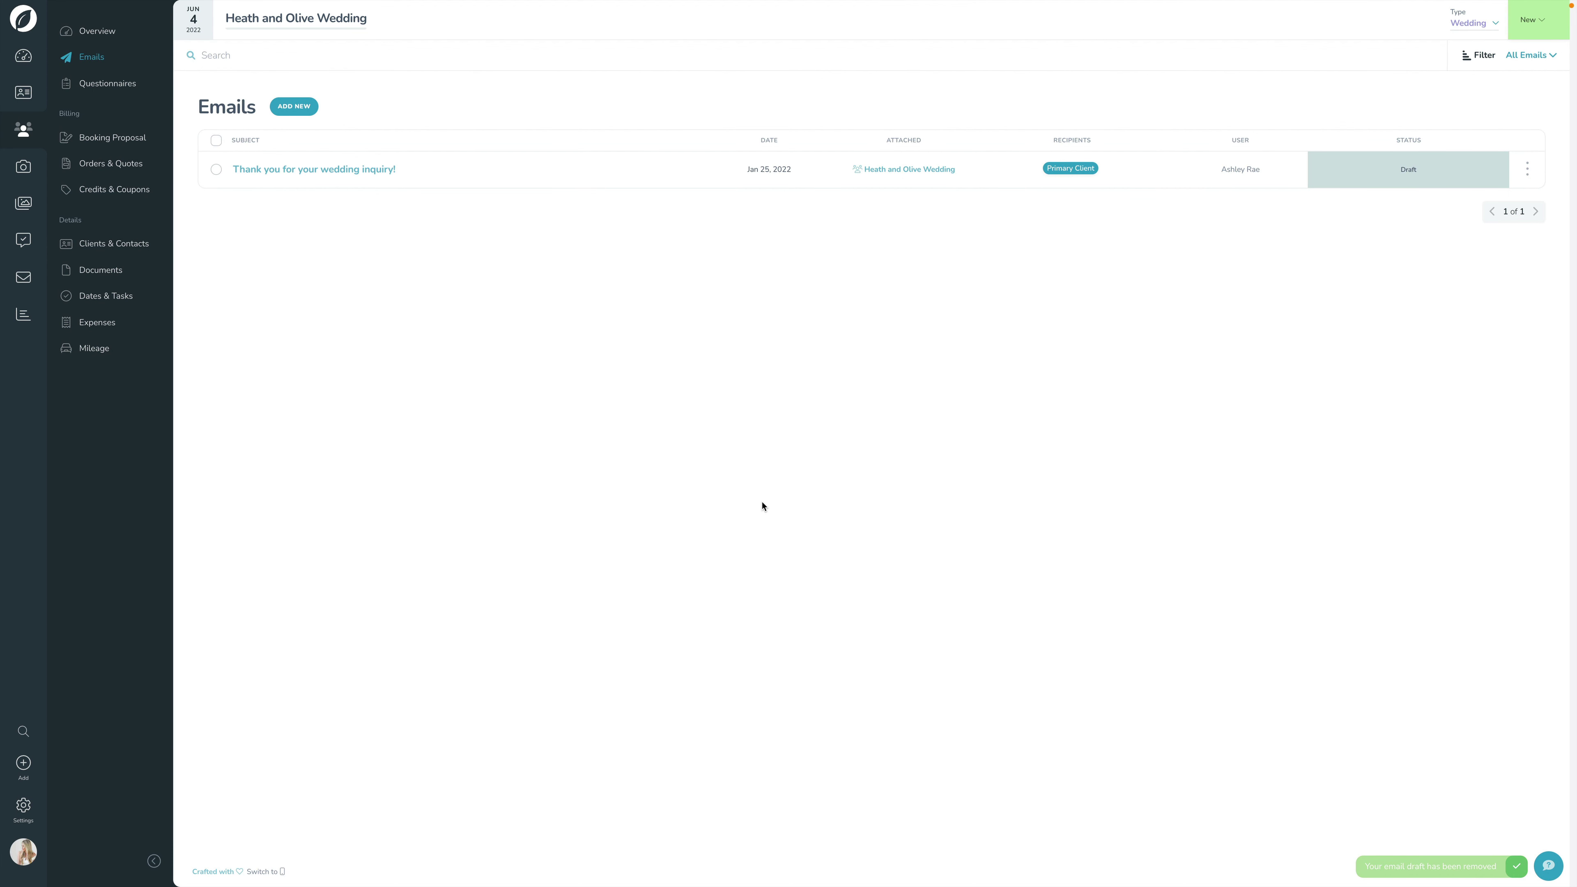
pyautogui.click(97, 33)
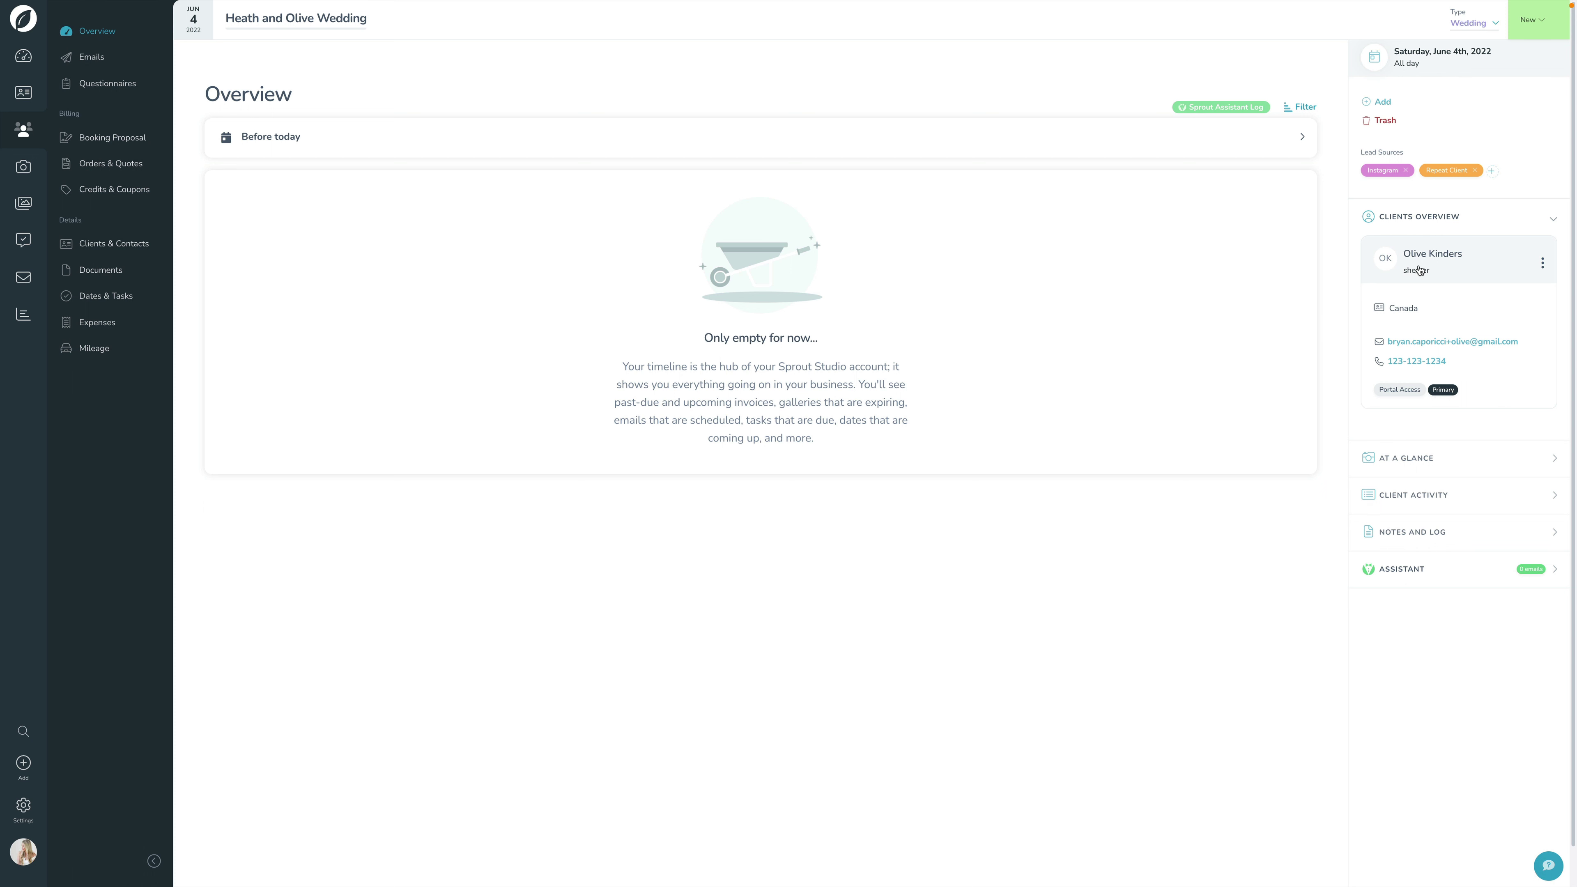
pyautogui.click(1436, 257)
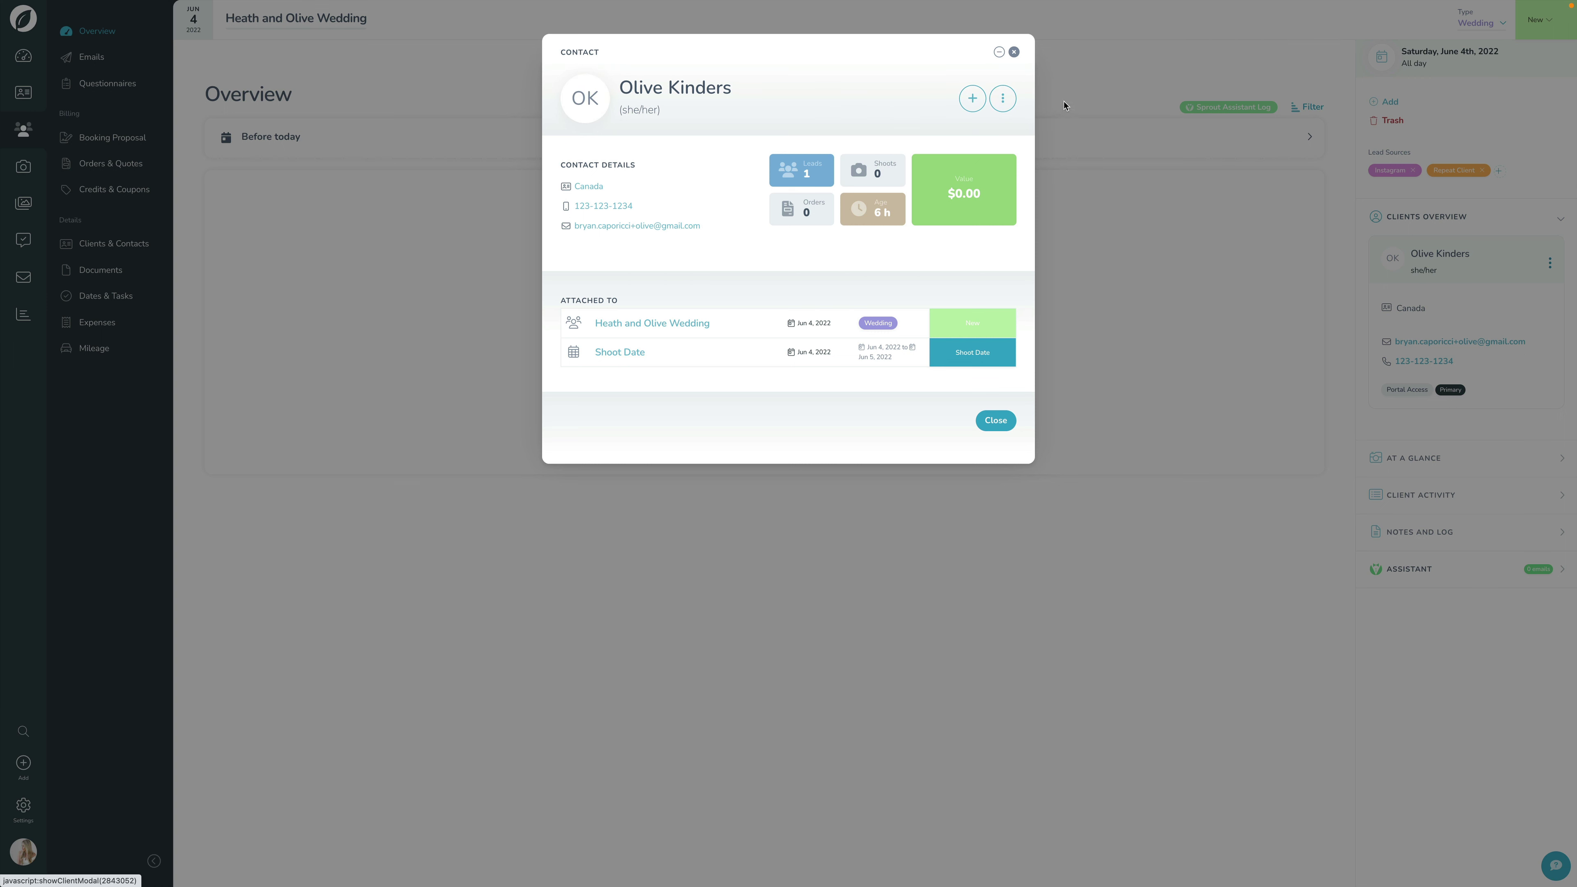
pyautogui.click(975, 102)
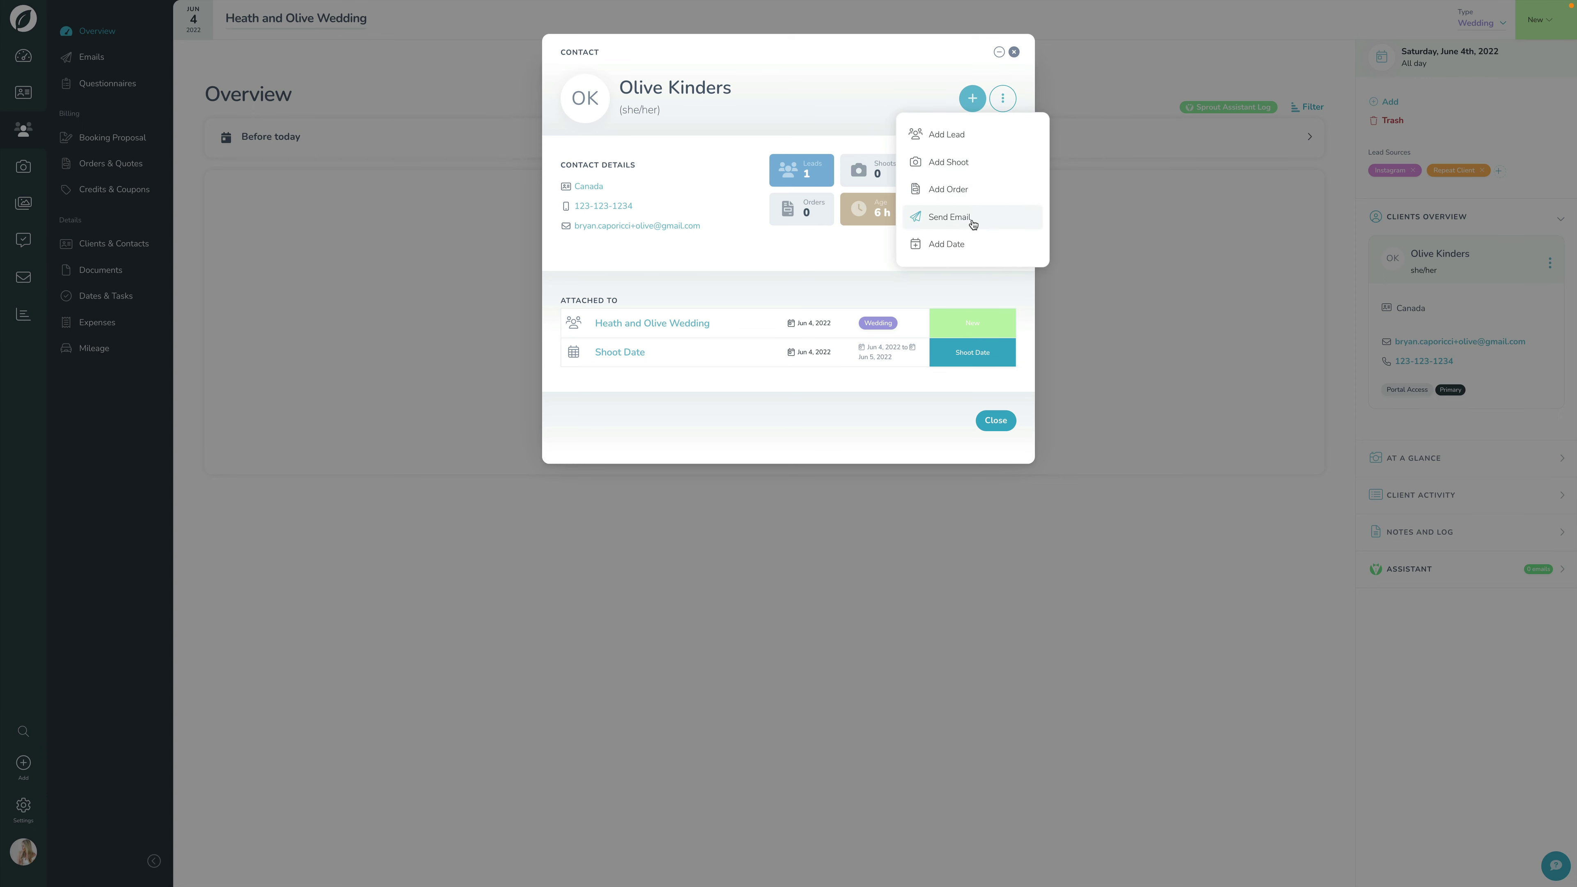
pyautogui.click(973, 225)
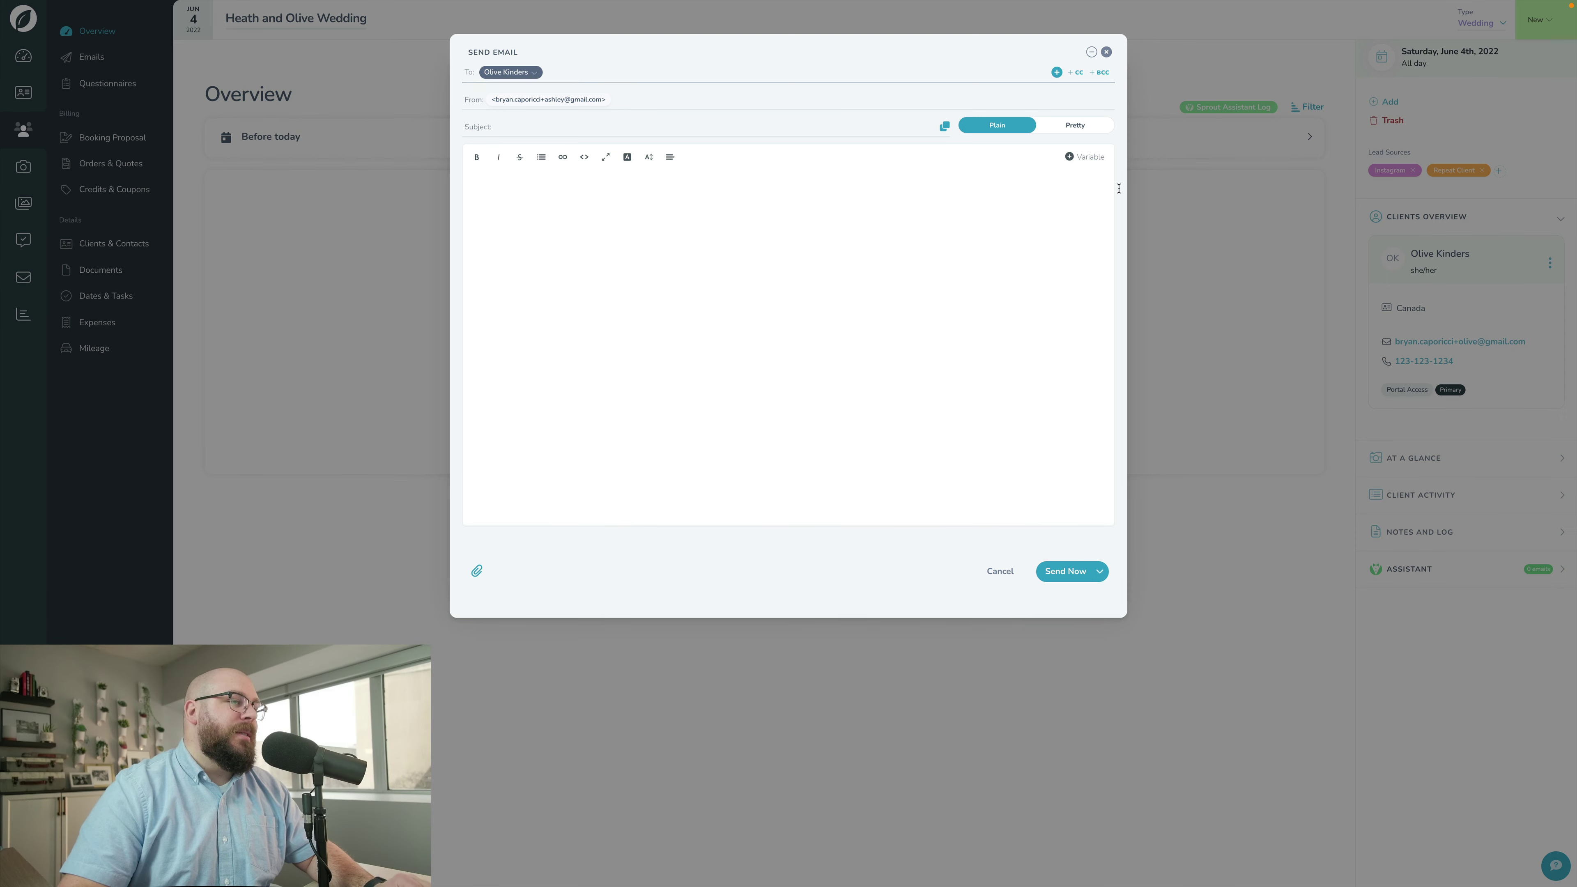
pyautogui.click(1108, 54)
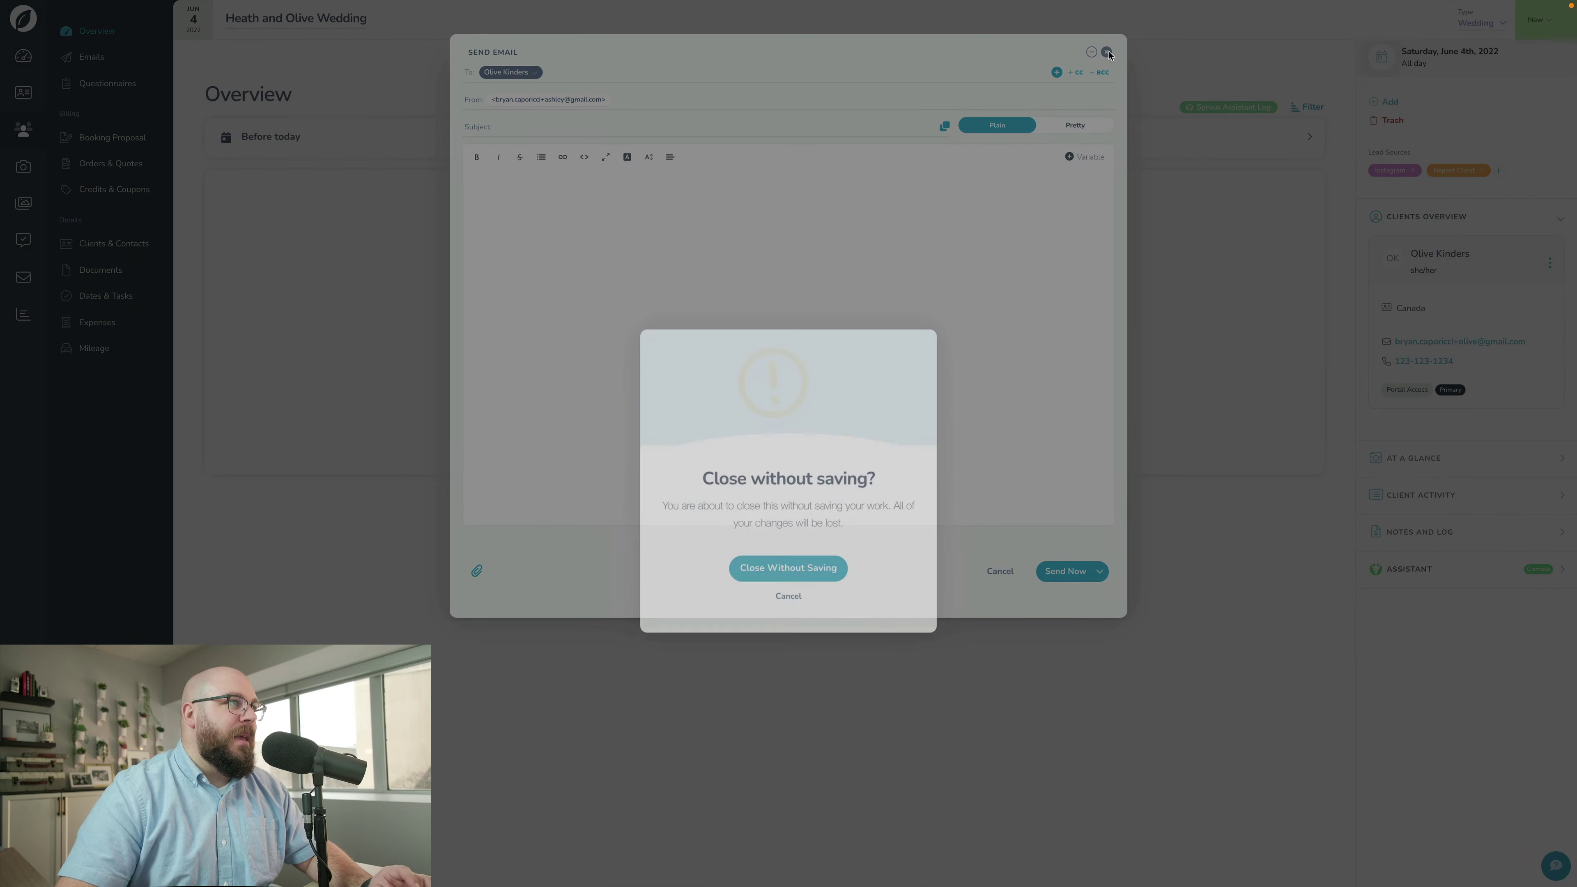
pyautogui.click(792, 513)
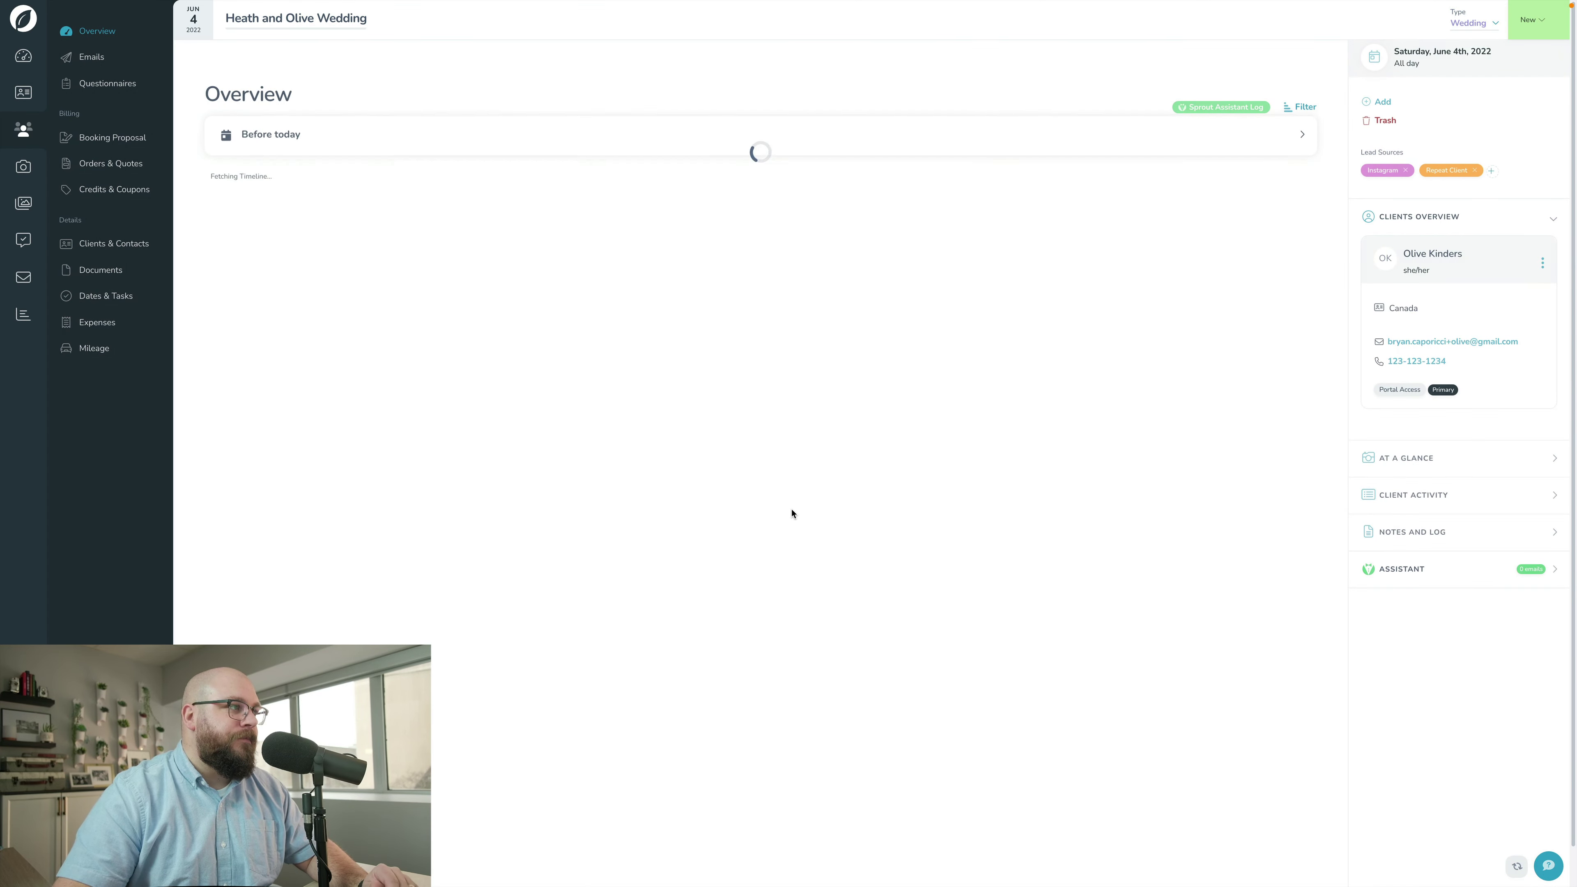